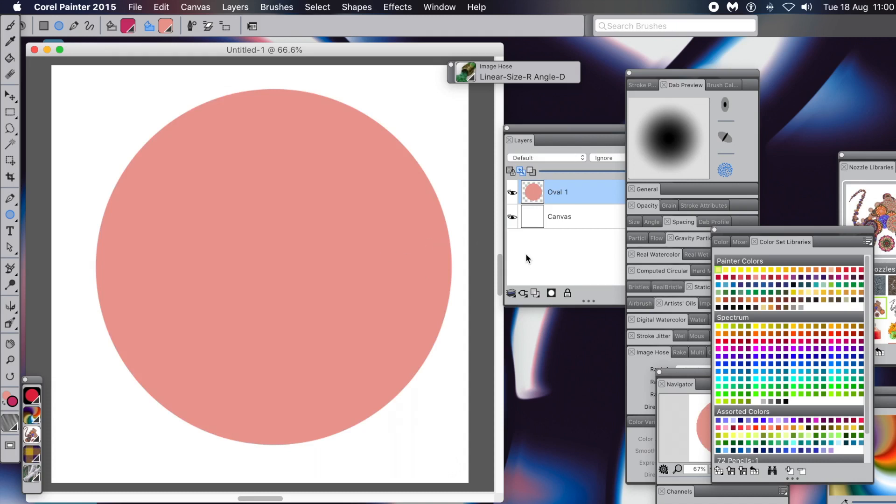
Change the fill color of the large circle shape (Oval 1) to teal in its shape attributes
left_click(532, 198)
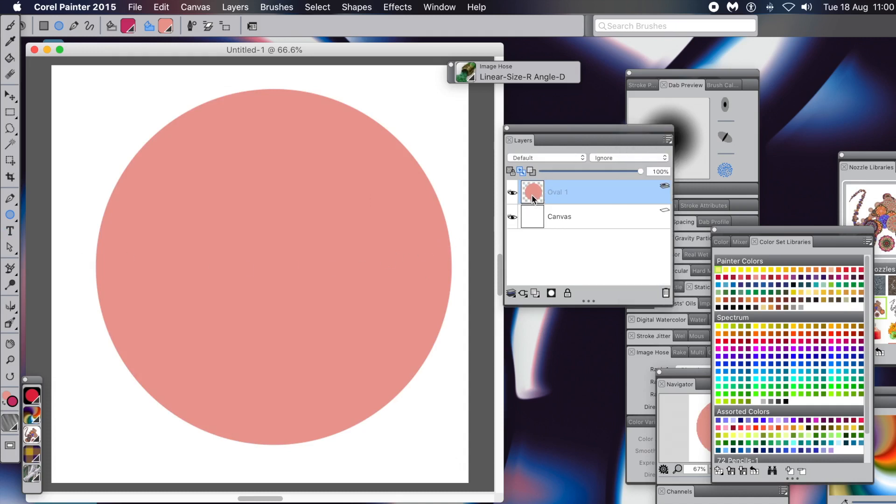
left_click(533, 193)
double_click(533, 194)
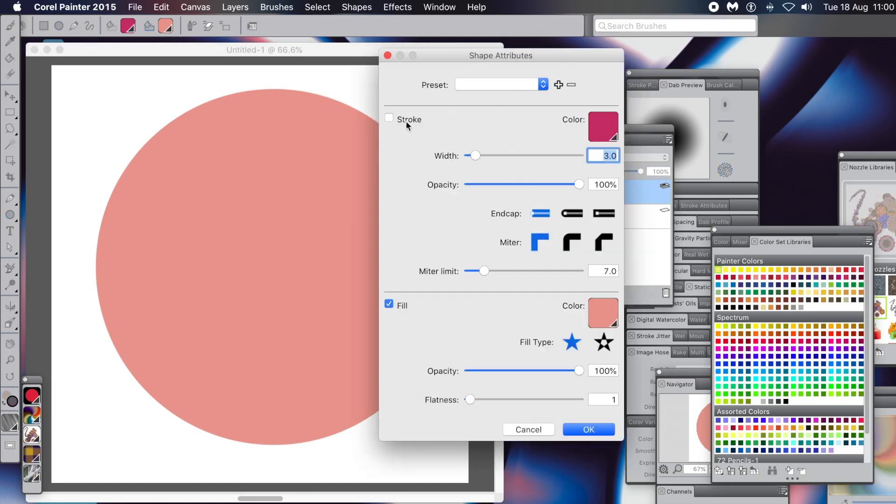
left_click(601, 315)
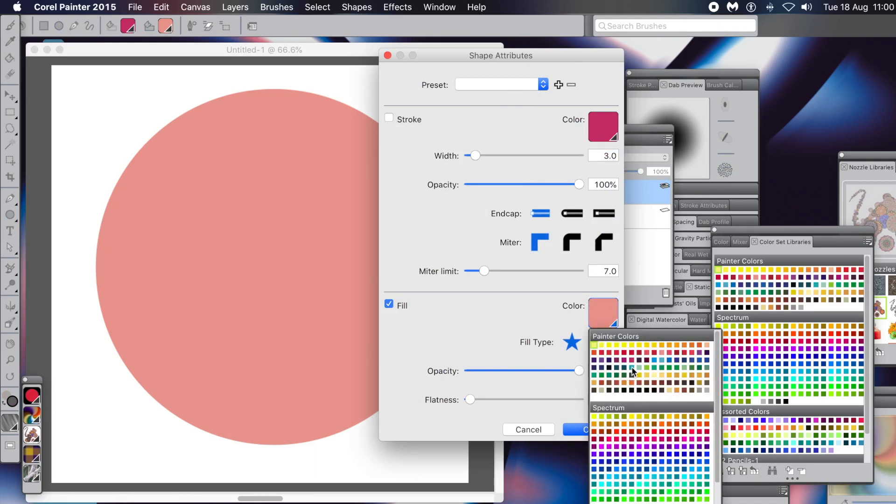
left_click(632, 368)
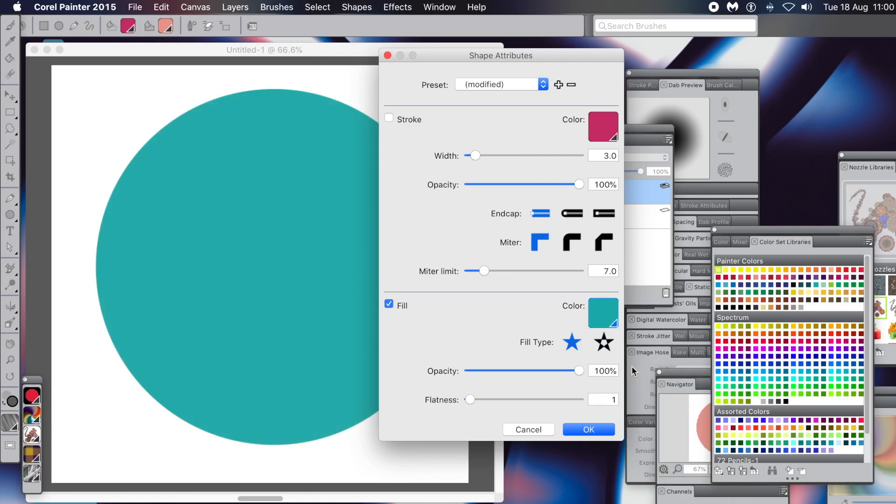
left_click(581, 428)
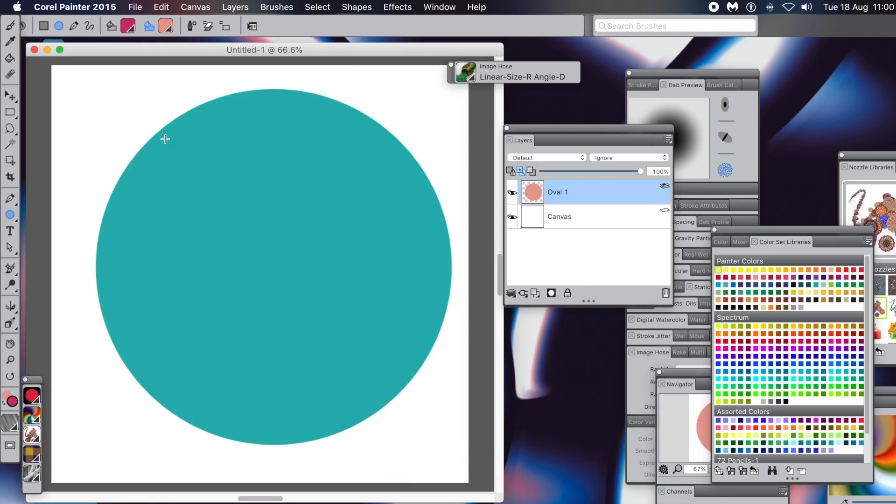
Draw a small circle inside the upper-left part of the teal circle to serve as the highlight
left_click_drag(167, 137, 193, 166)
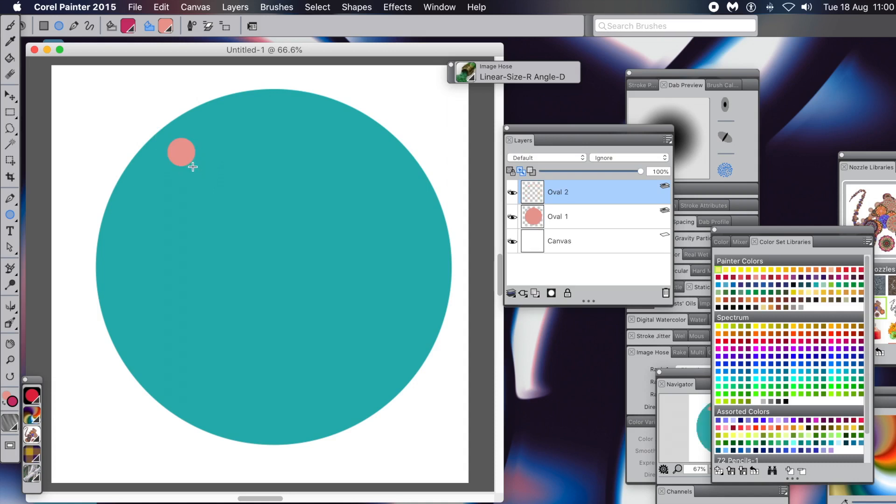
key("super+z")
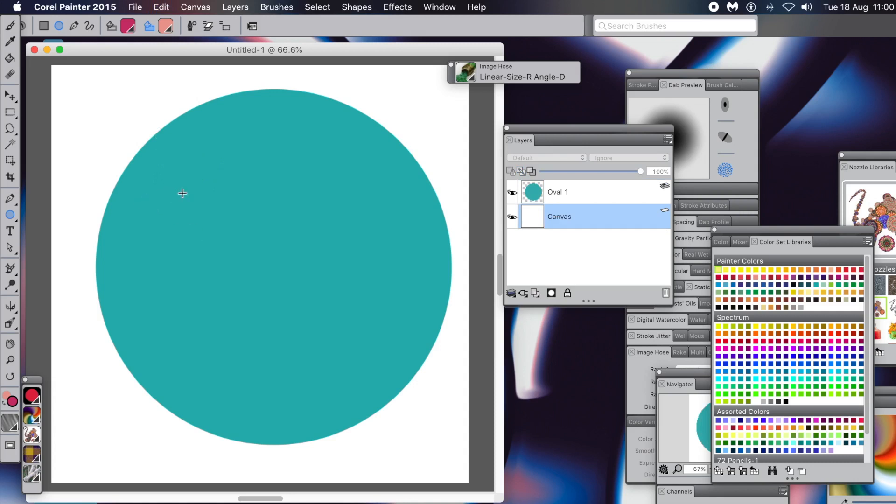
left_click_drag(182, 181, 237, 231)
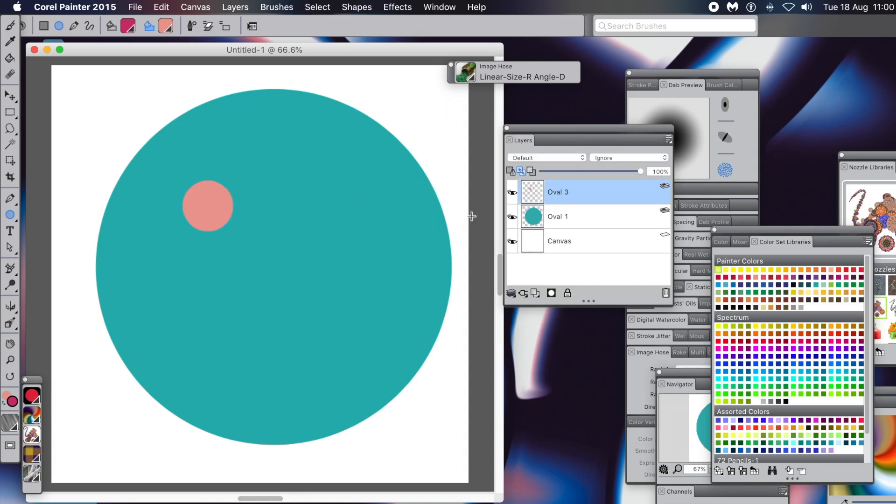
Set the small circle's fill color to white in its shape attributes
left_click(532, 190)
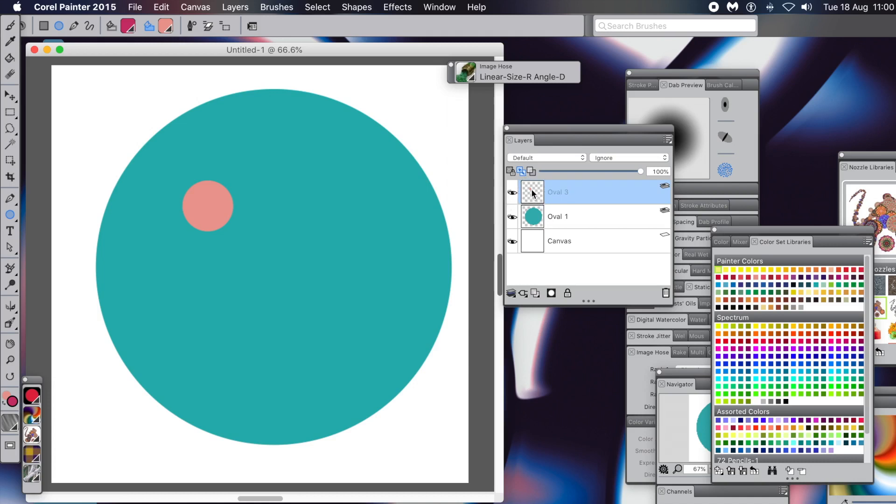
double_click(531, 189)
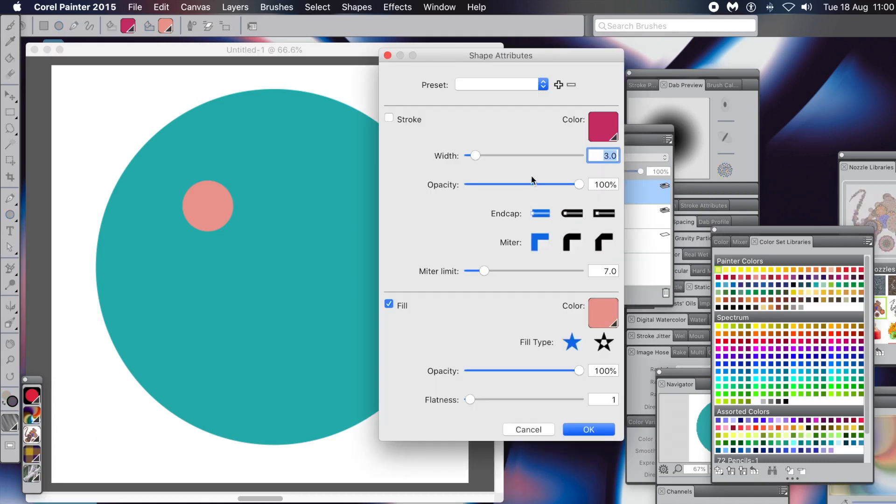
left_click(604, 307)
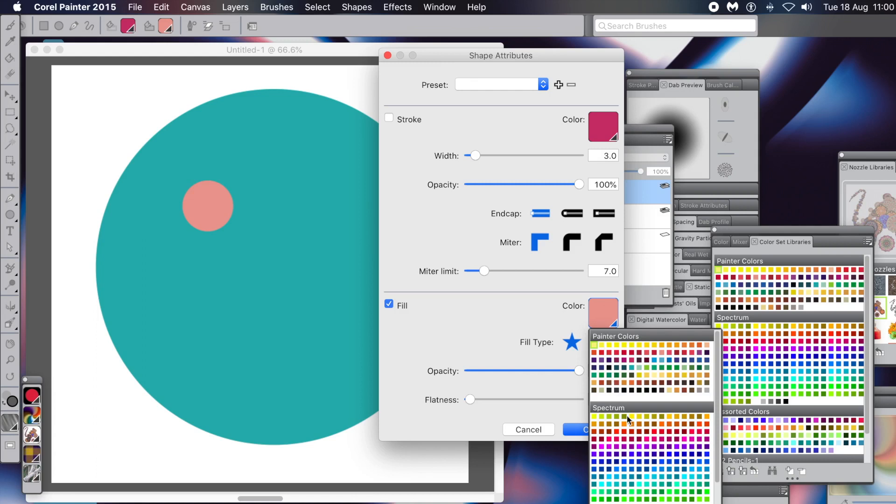
scroll(629, 413, "down", 2)
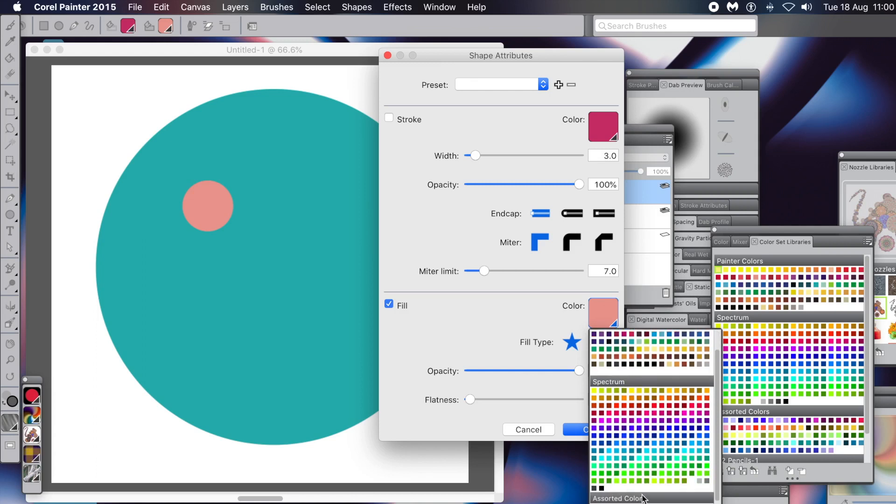
left_click(692, 482)
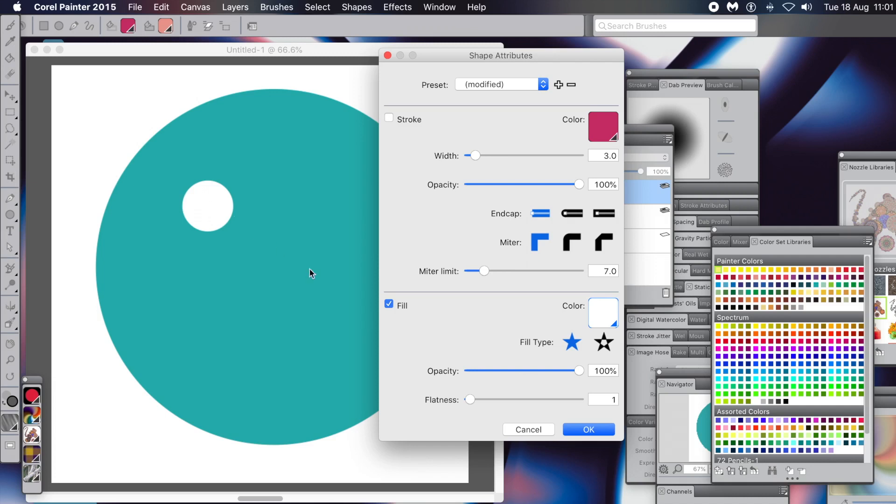
left_click(595, 432)
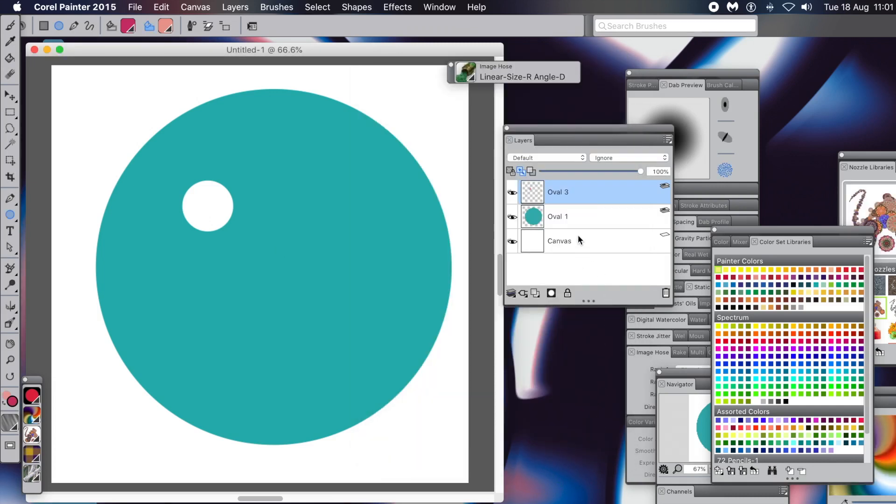
Blend the white and teal circles using 100 steps, equal spacing and RGB color
left_click(571, 220, "shift")
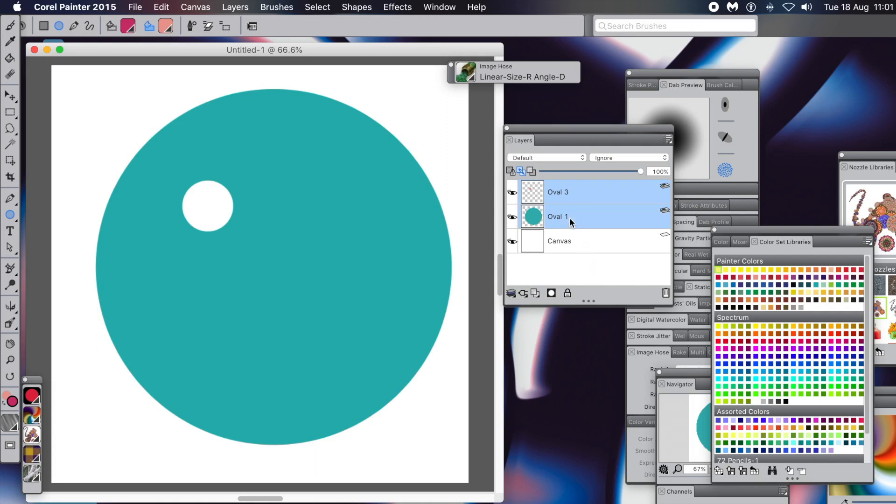
left_click(351, 7)
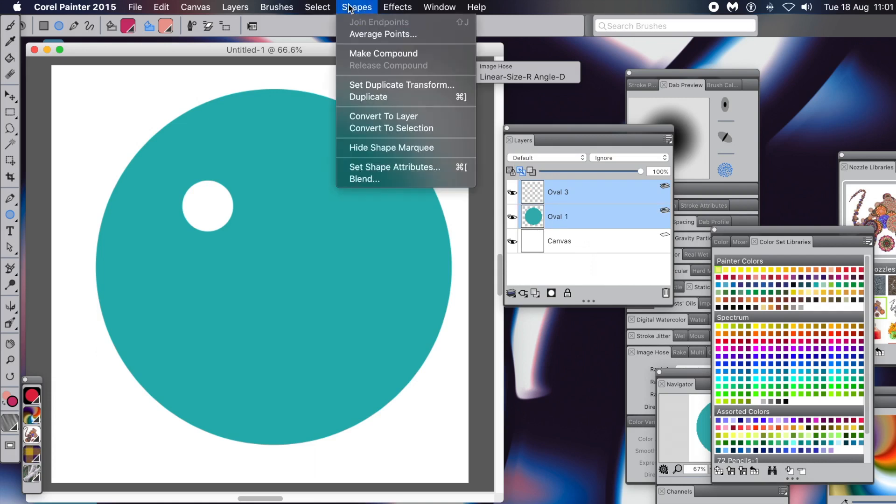
left_click(372, 180)
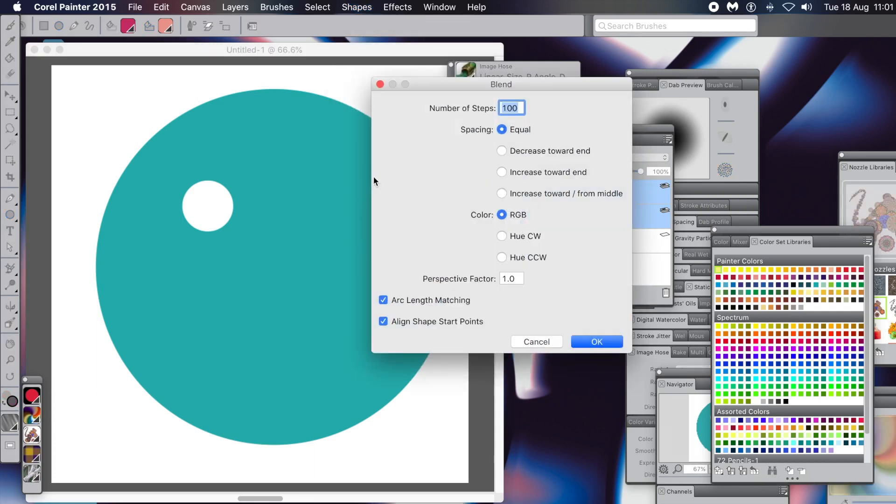
left_click_drag(514, 81, 407, 93)
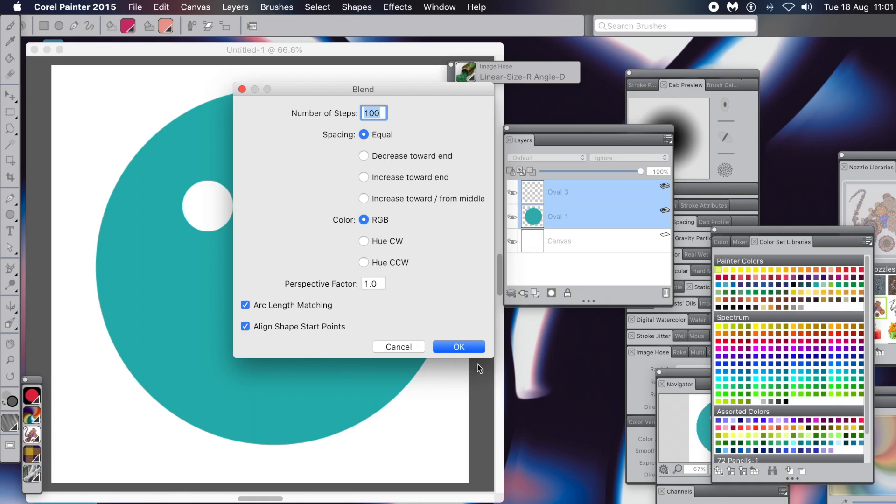
left_click(469, 349)
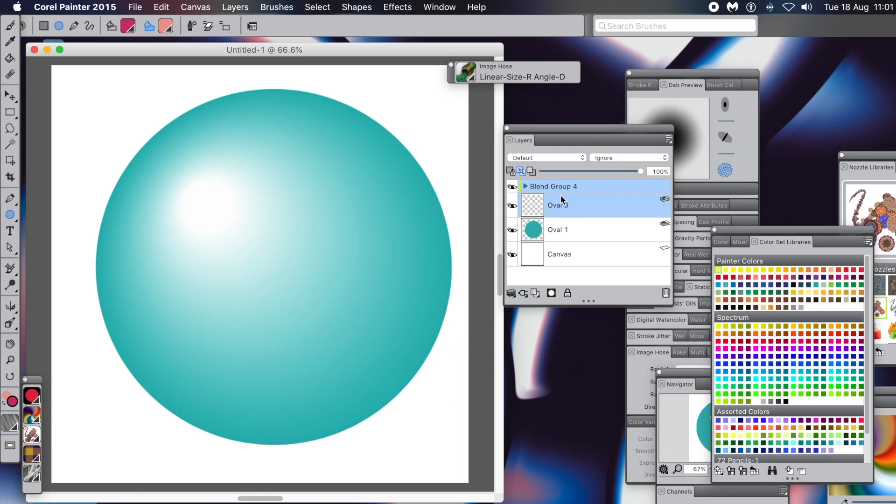
Collapse the blend group and both oval shapes into a single layer, committing them to an image layer
left_click(572, 232, "shift")
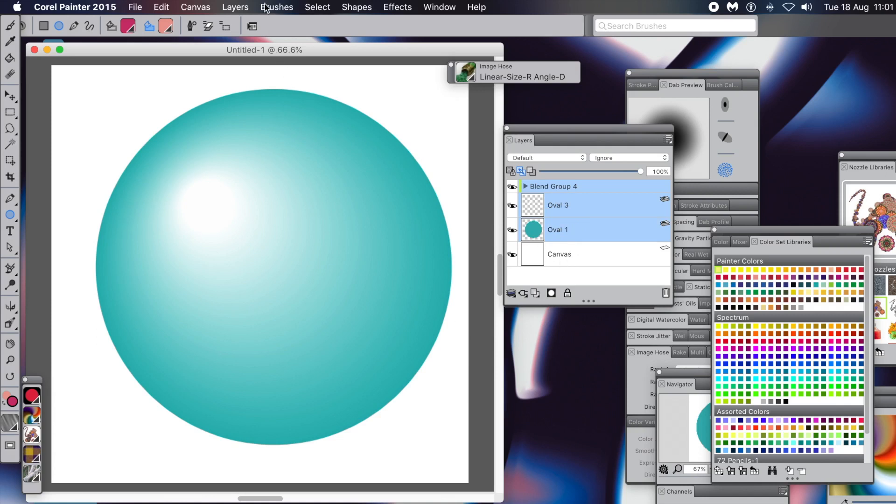
left_click(235, 7)
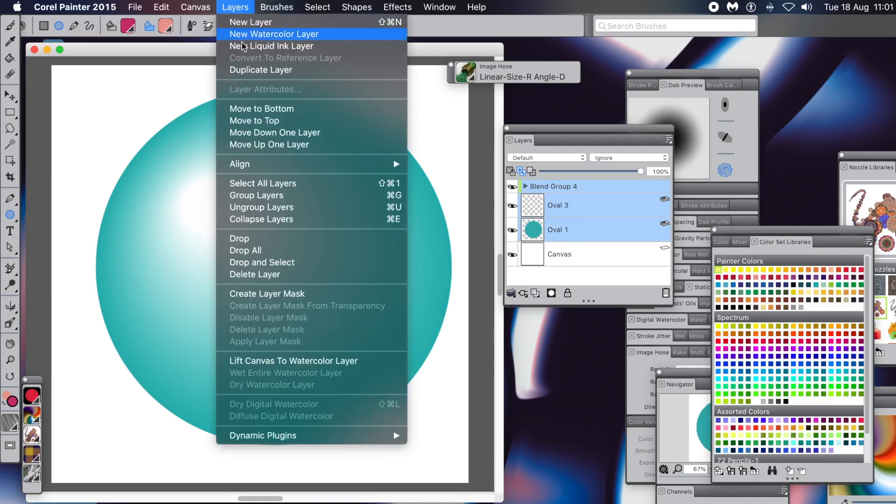
left_click(282, 221)
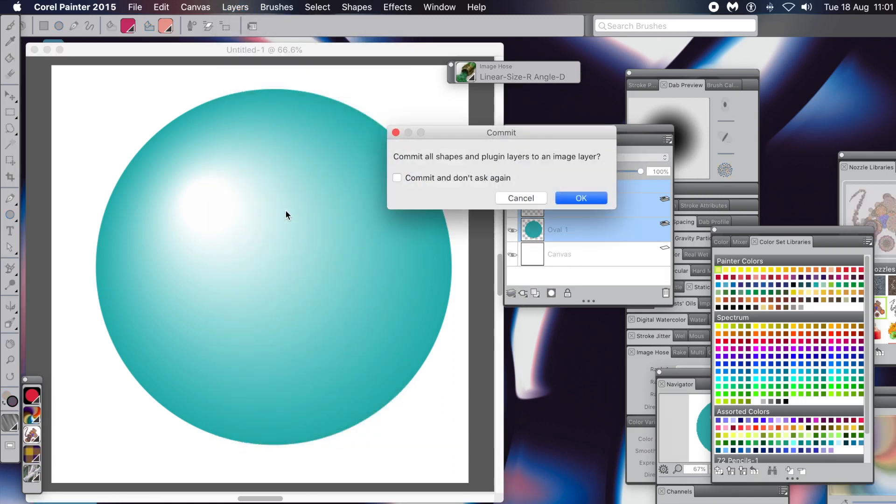
left_click(575, 196)
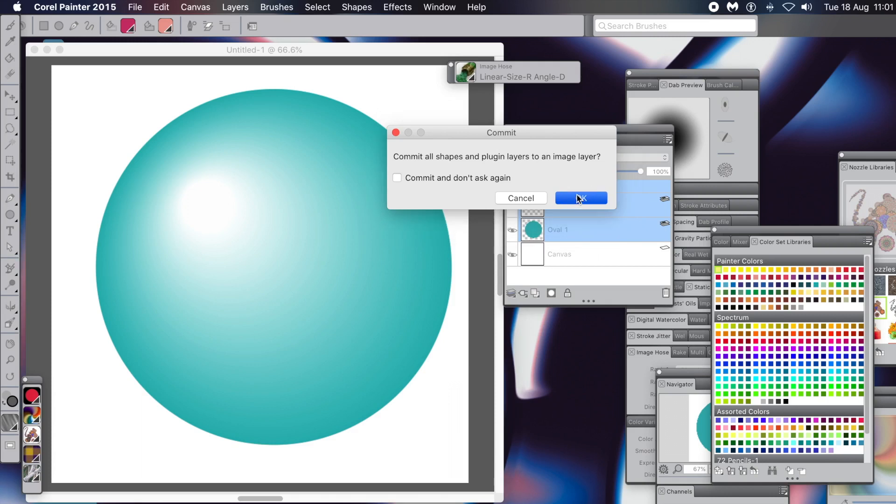
left_click(576, 198)
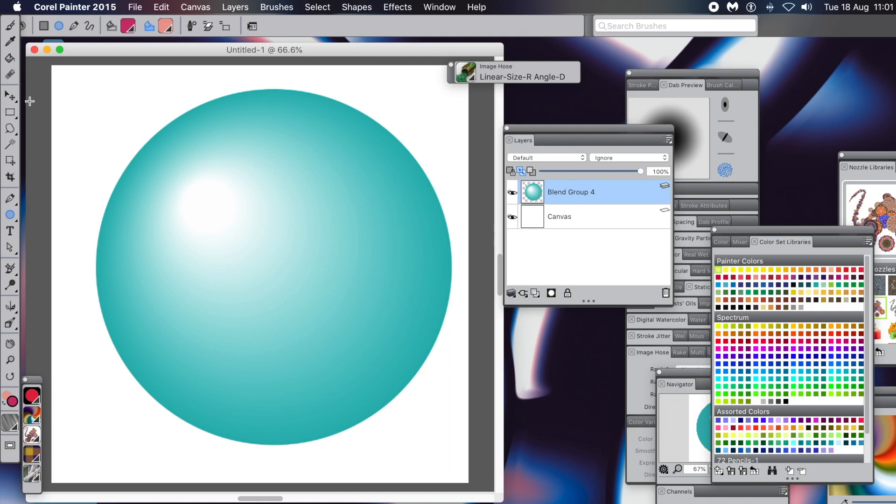
Scale the sphere layer proportionally down to a little over half its size and place it near the middle of the canvas
left_click(10, 96)
left_click_drag(240, 148, 214, 156)
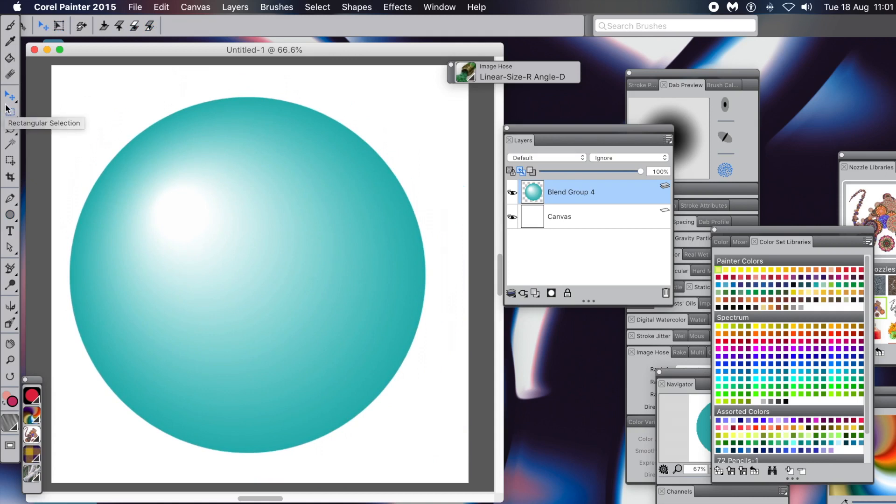
left_click_drag(10, 95, 42, 100)
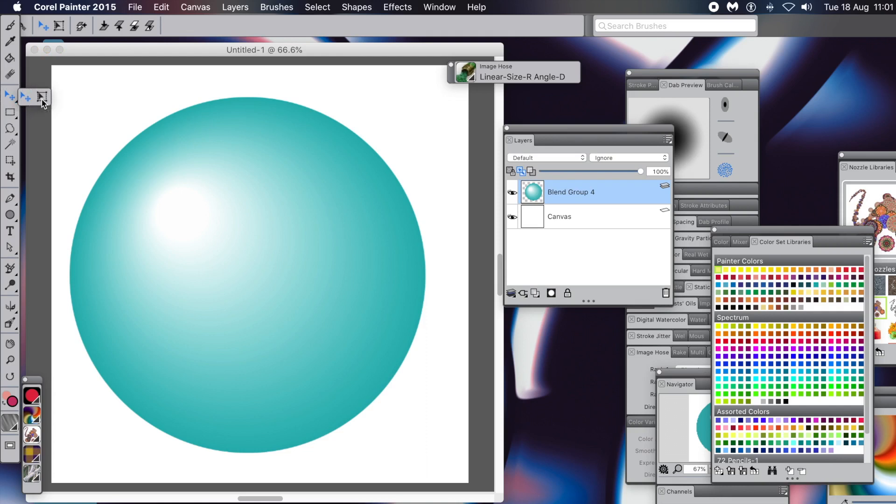
left_click(45, 97)
left_click_drag(69, 96, 219, 246)
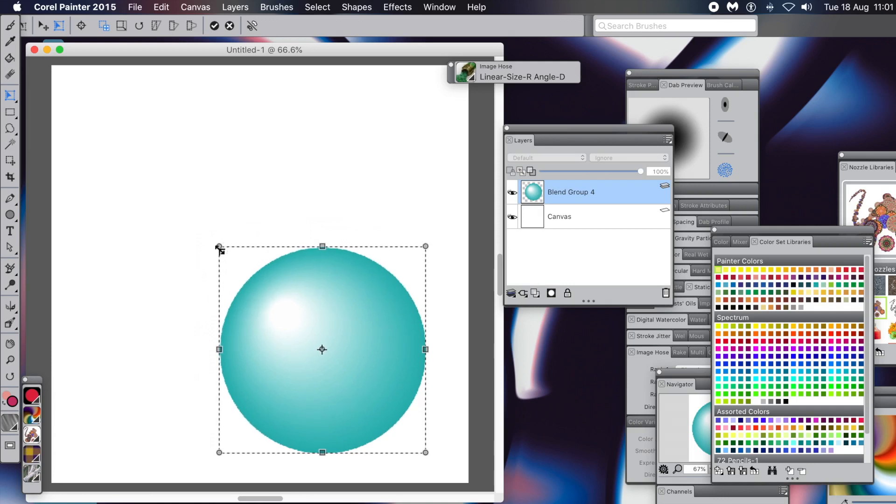
left_click_drag(322, 281, 231, 173)
key("Return")
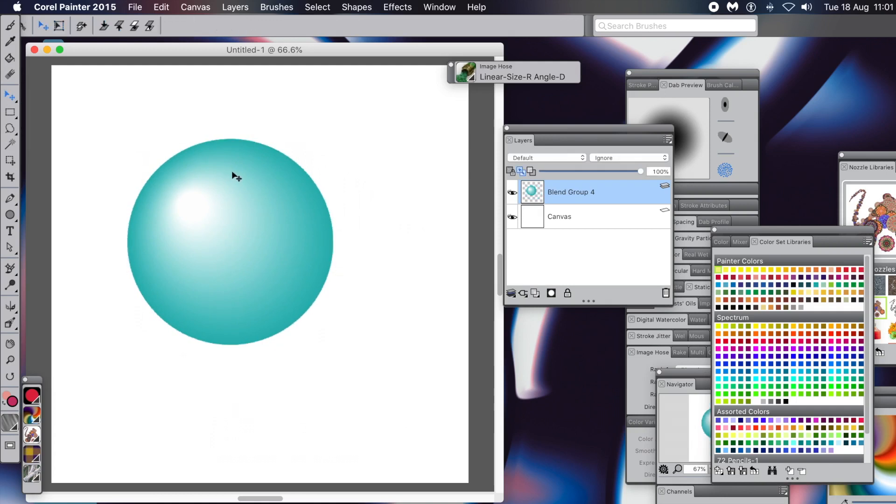
left_click(252, 201)
left_click_drag(252, 202, 282, 214)
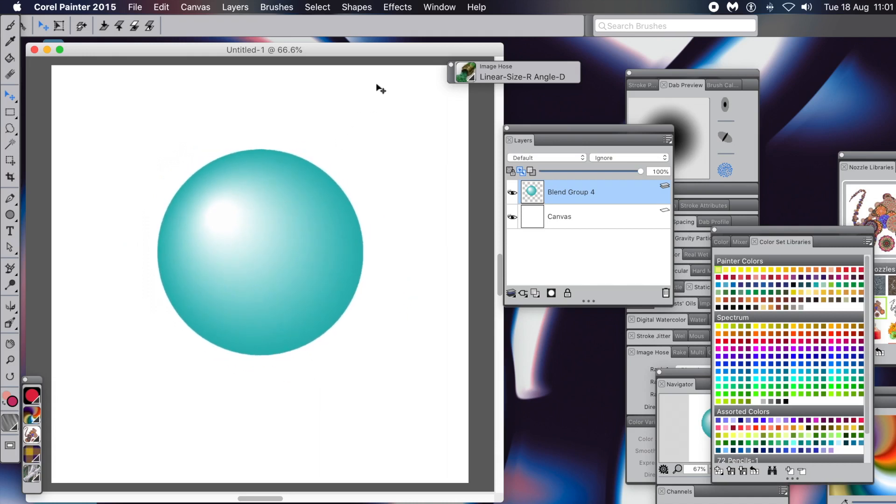
Apply a drop shadow to the sphere with X-offset 5, Y-offset 7, opacity 63%, radius 10.0, angle 114.6° and thinness 45%, collapsed to one layer
left_click(393, 9)
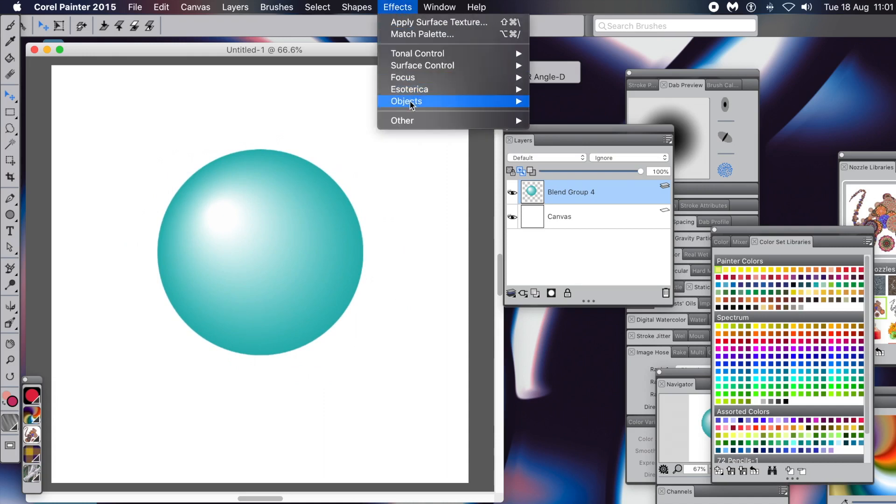
mouse_move(411, 101)
left_click(579, 101)
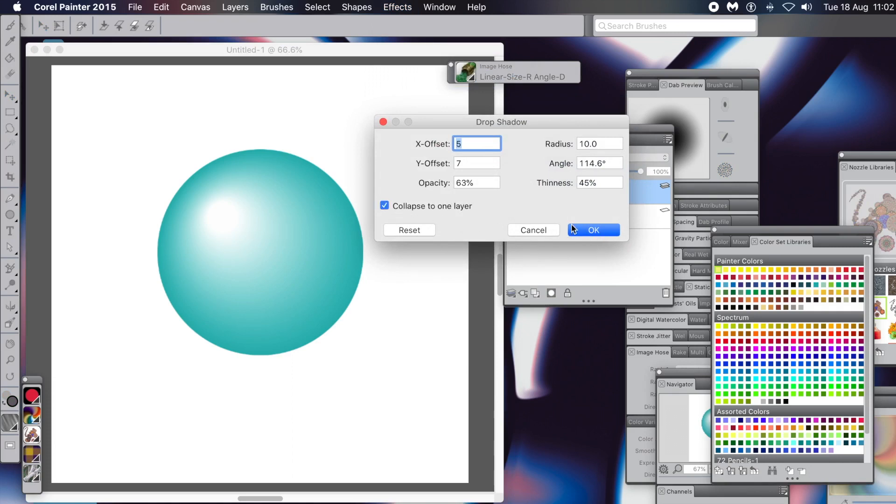
left_click(589, 232)
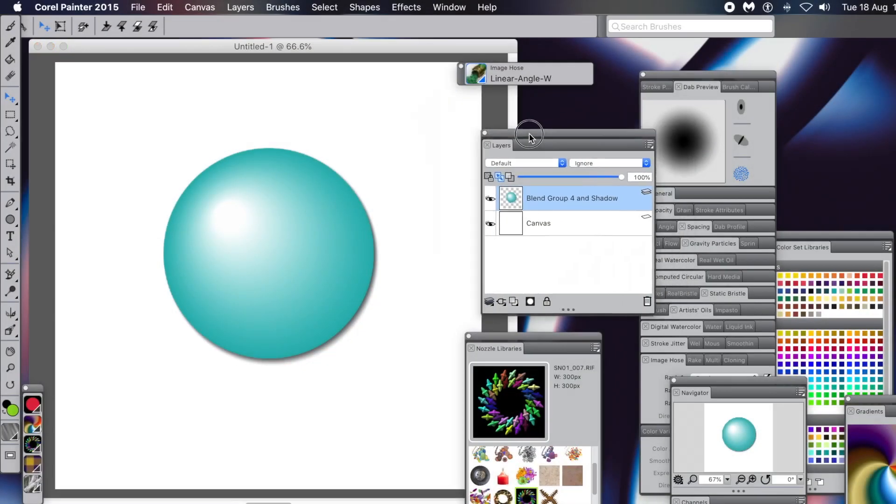
Put the shadowed sphere layer into a layer group of its own
mouse_move(529, 133)
left_mouse_down()
mouse_move(443, 132)
mouse_move(454, 125)
mouse_move(466, 133)
left_mouse_up()
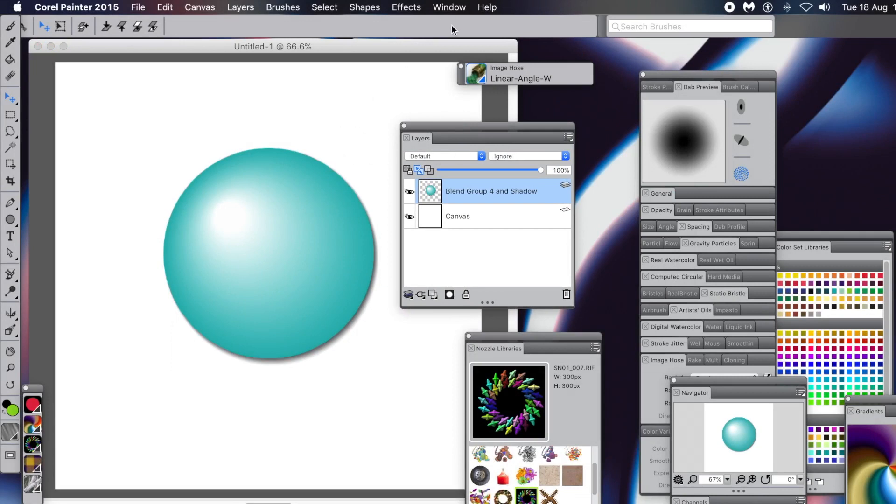
left_click(447, 7)
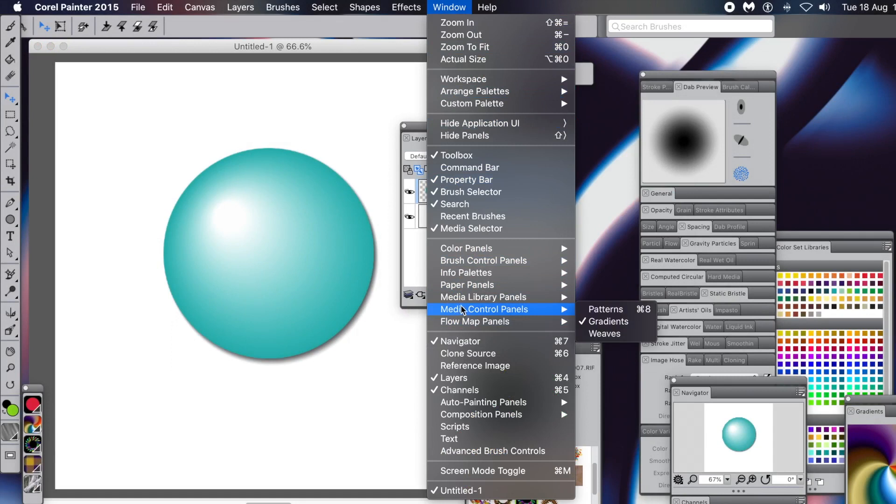
mouse_move(466, 298)
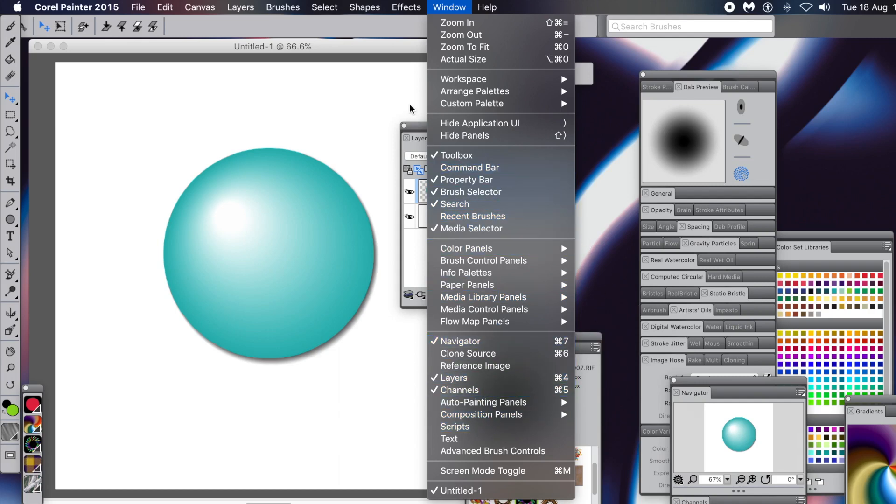
left_click(416, 121)
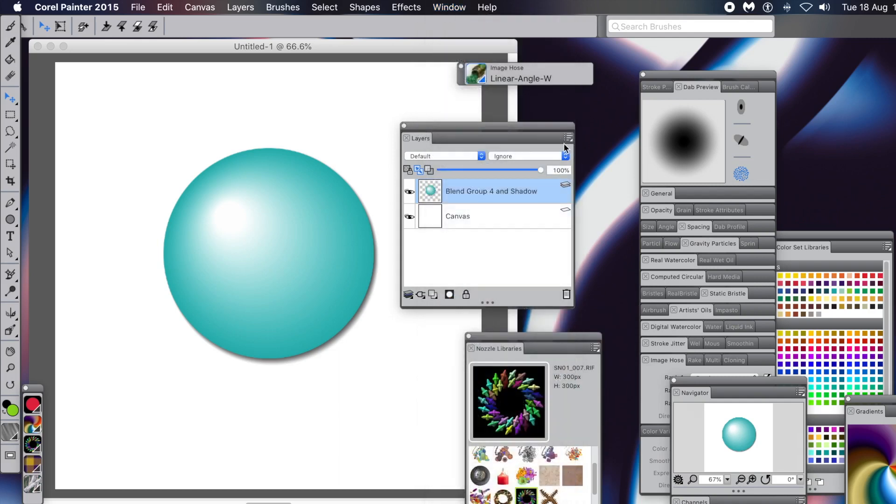
left_click(568, 139)
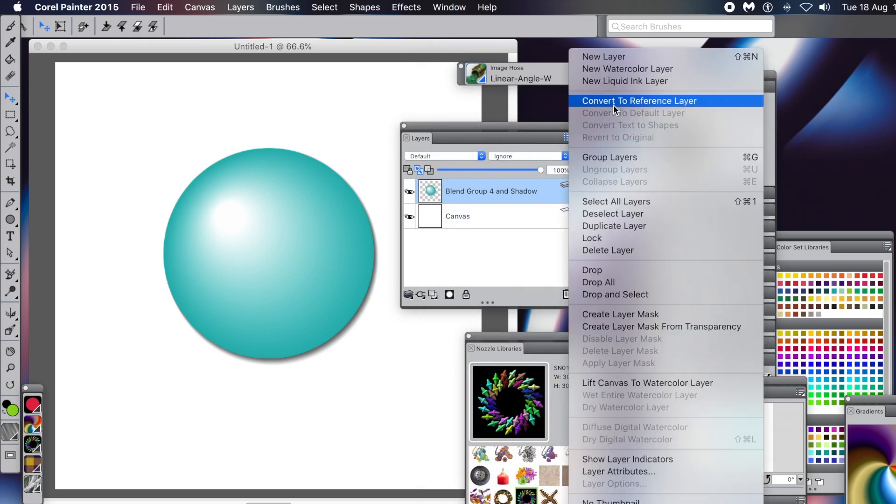
left_click(621, 158)
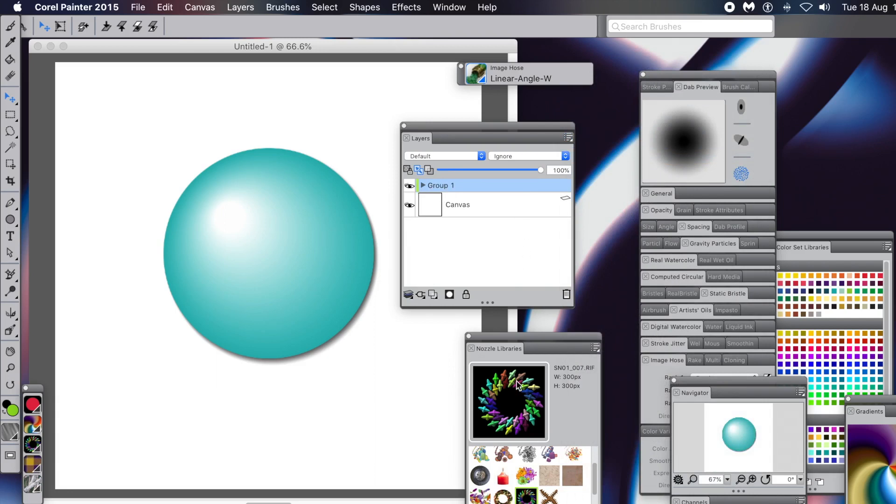
Make an Image Hose nozzle image from the sphere's layer group
mouse_move(537, 336)
left_mouse_down()
mouse_move(625, 235)
mouse_move(653, 158)
mouse_move(585, 165)
left_mouse_up()
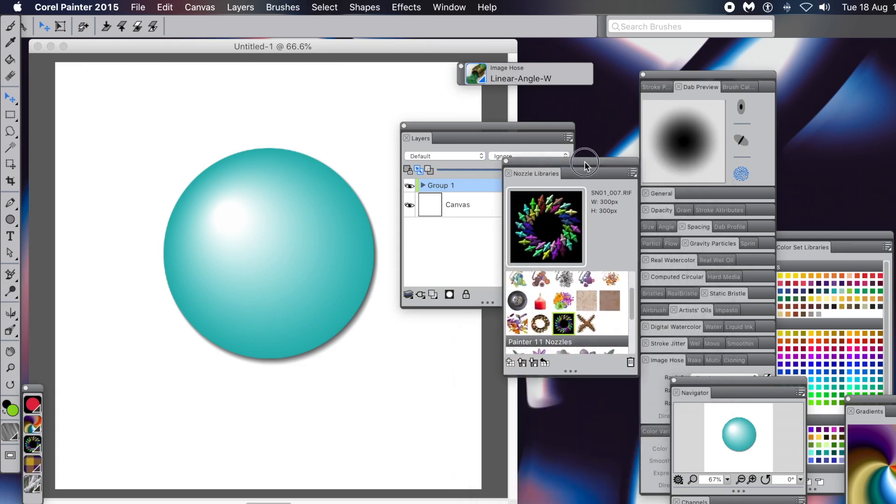
left_click(632, 174)
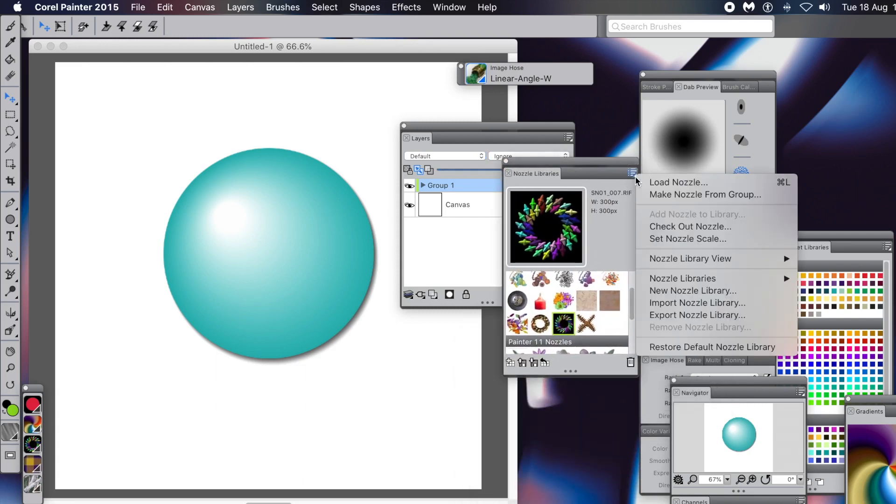
left_click(664, 195)
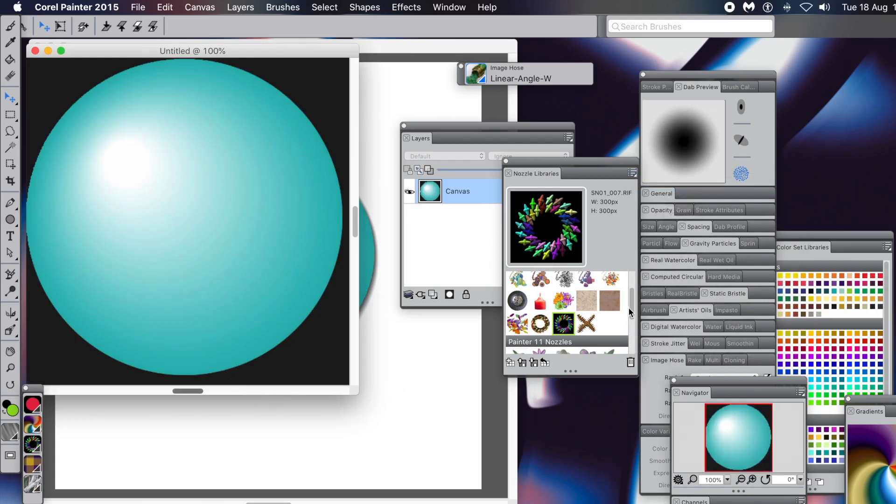
mouse_move(630, 307)
left_mouse_down()
mouse_move(631, 362)
mouse_move(642, 281)
left_mouse_up()
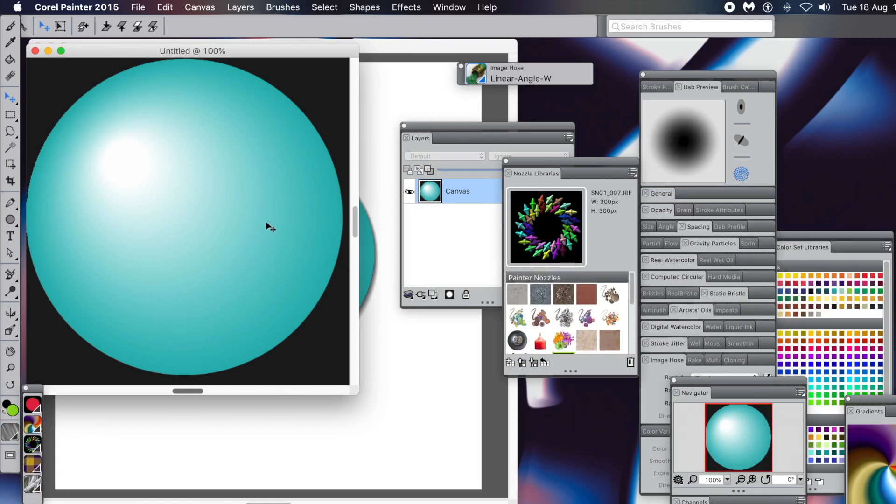
Save the new nozzle image to the Desktop as 1.rif in Painter RIFF format
left_click(139, 8)
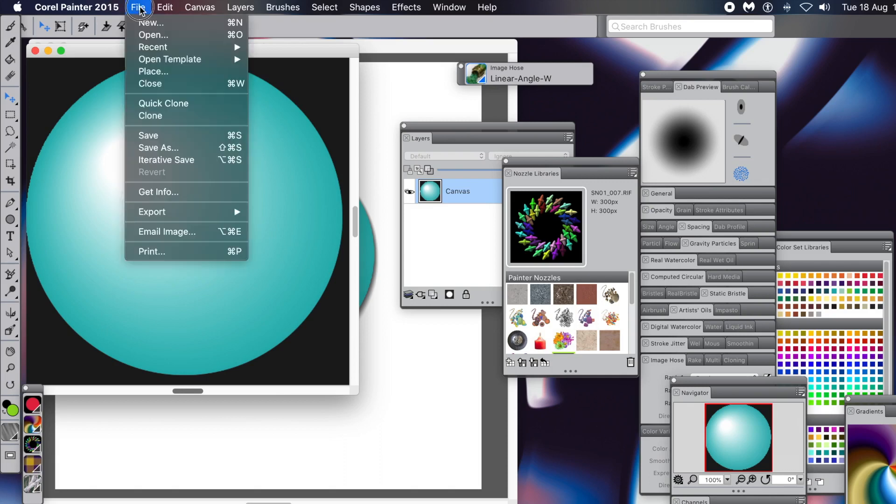
left_click(158, 147)
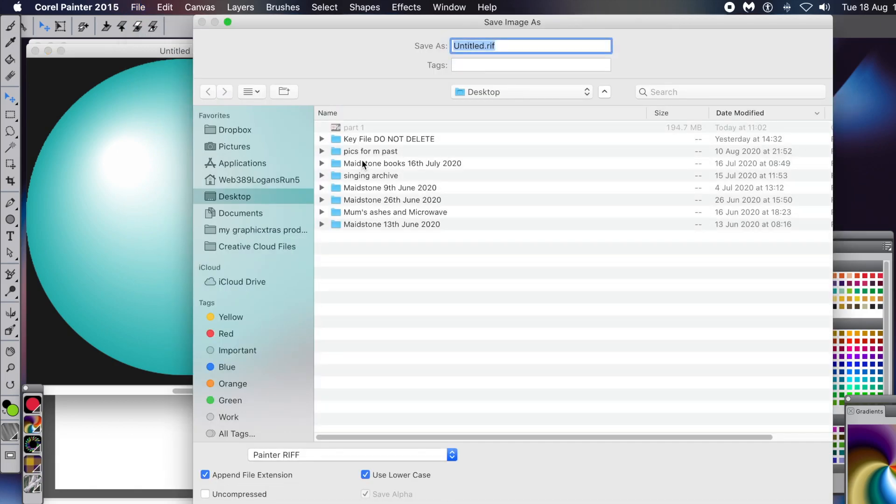
type("1.rif")
key("Return")
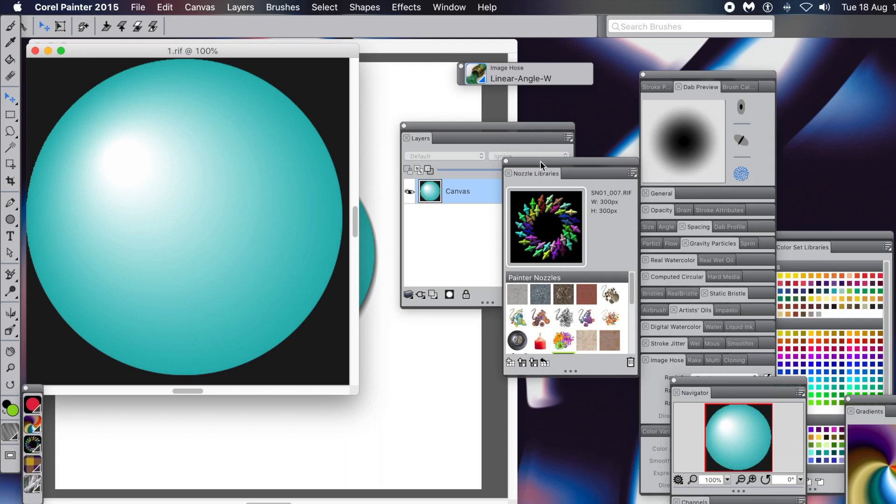
Load 1.rif from the Desktop as the current nozzle
left_click(633, 173)
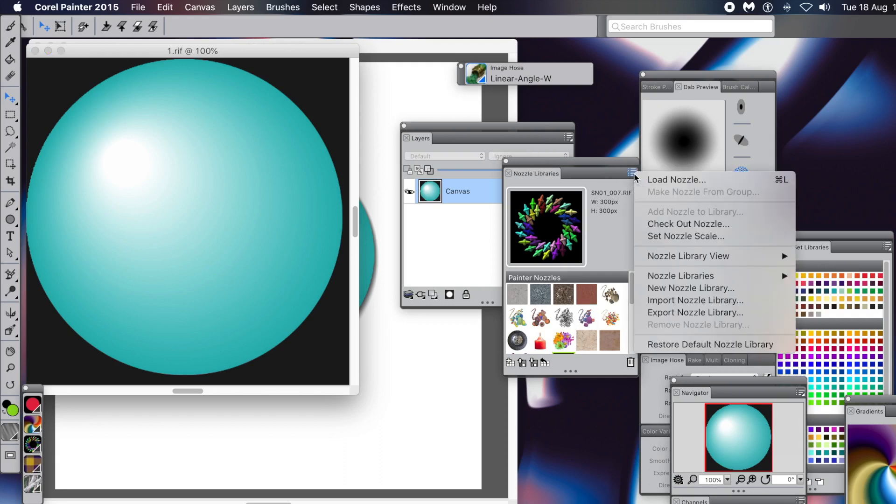
left_click(642, 179)
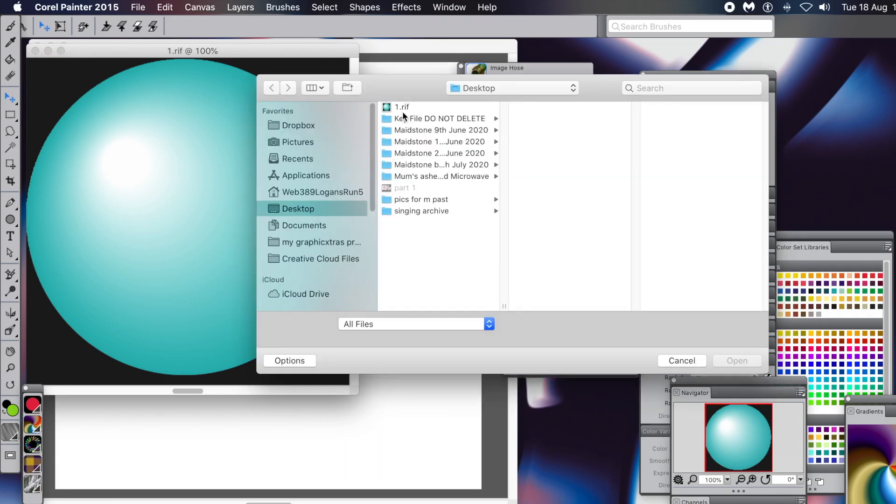
left_click(404, 107)
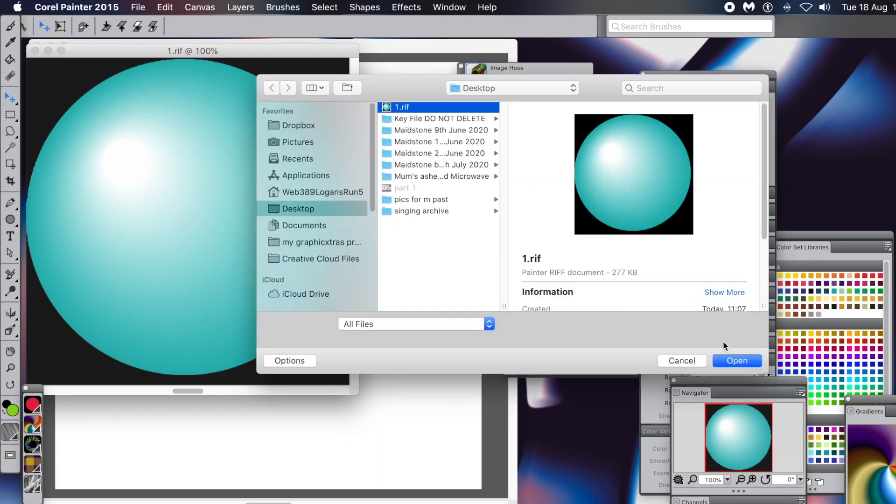
left_click(733, 362)
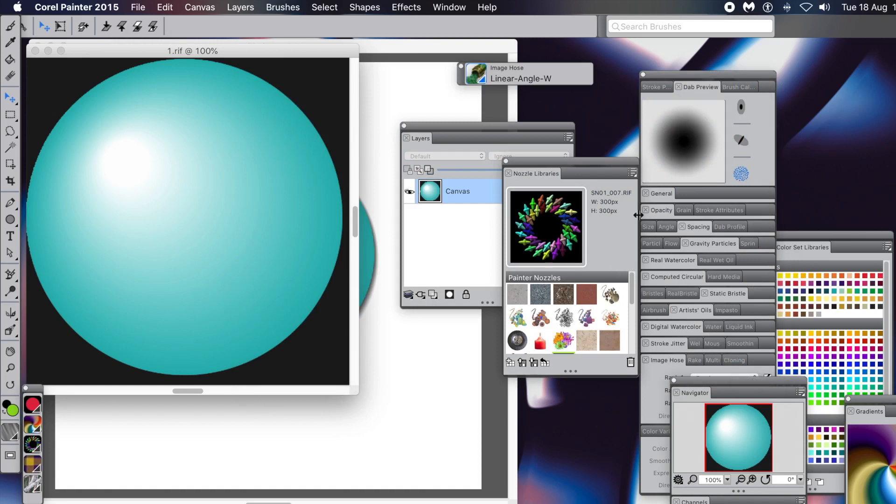
Add the loaded nozzle to the Painter Nozzles library under the name 1.rif and find its thumbnail there
left_click(631, 173)
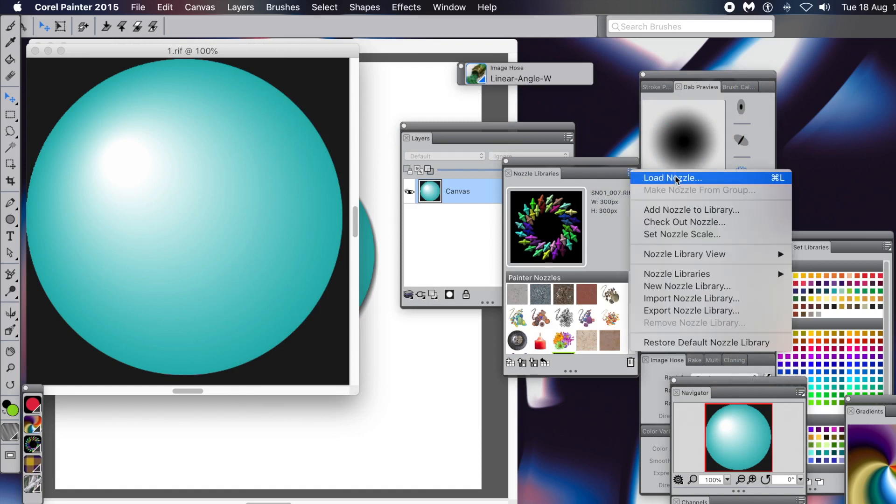
left_click(681, 211)
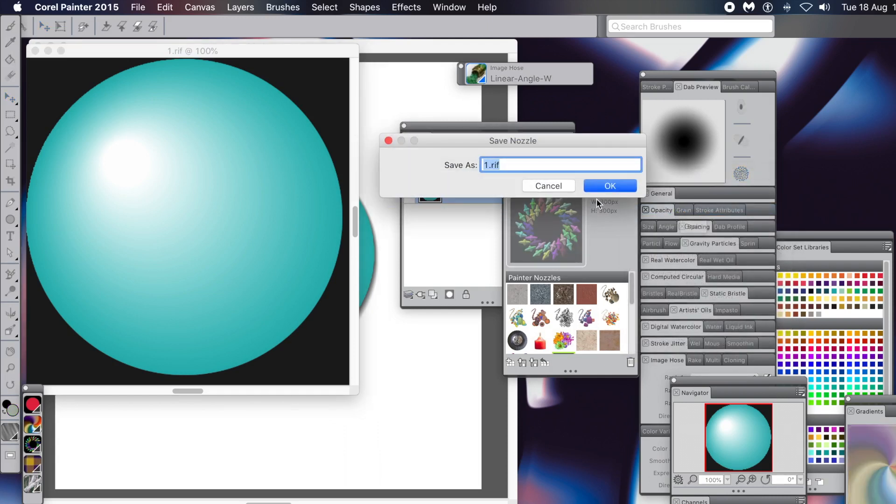
left_click(620, 188)
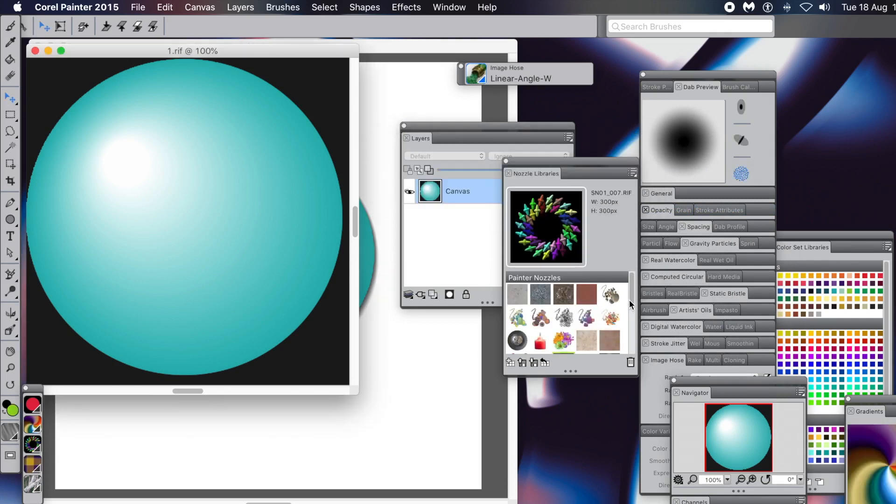
left_click_drag(634, 292, 638, 326)
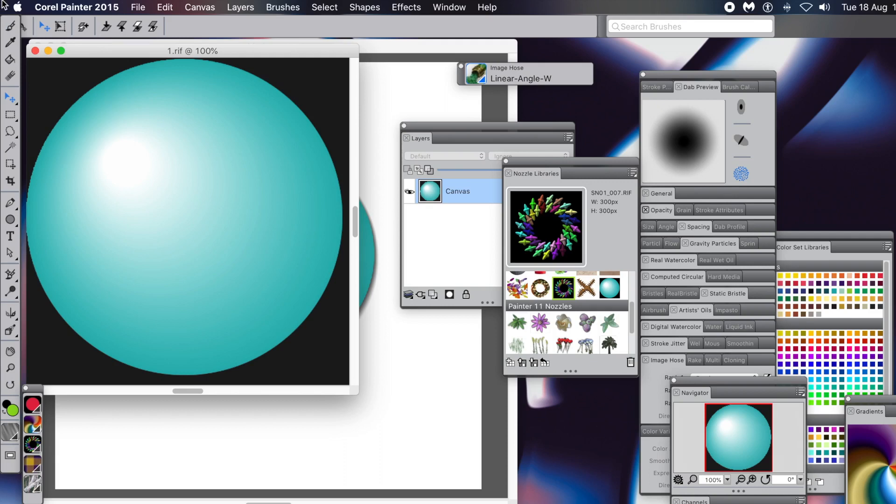
Create a new white image, 1000 x 1000 pixels at 900 pixels per inch
left_click(137, 8)
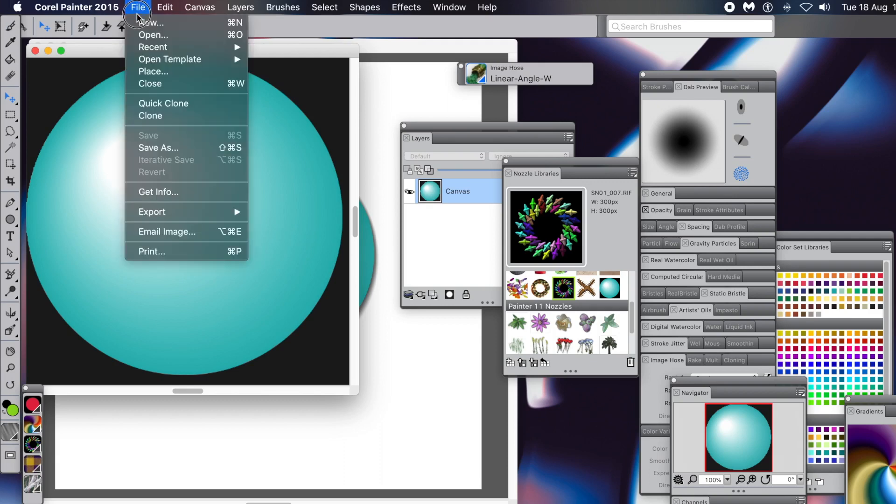
left_click(147, 25)
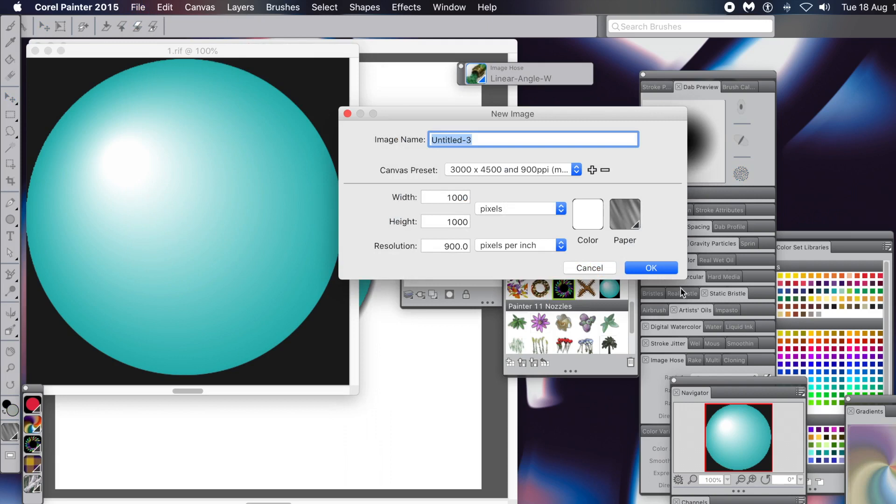
left_click(652, 267)
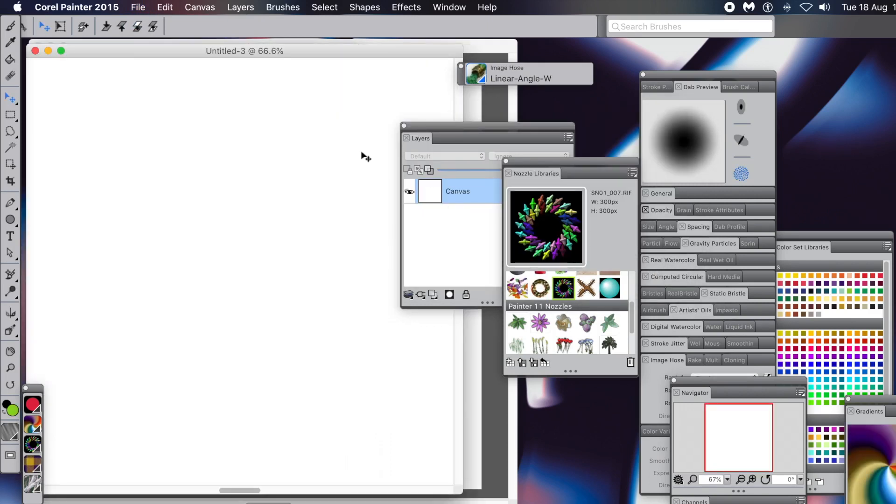
Choose the Image Hose brush variant Linear-Size-P and select the teal sphere nozzle 1.rif
left_click(10, 27)
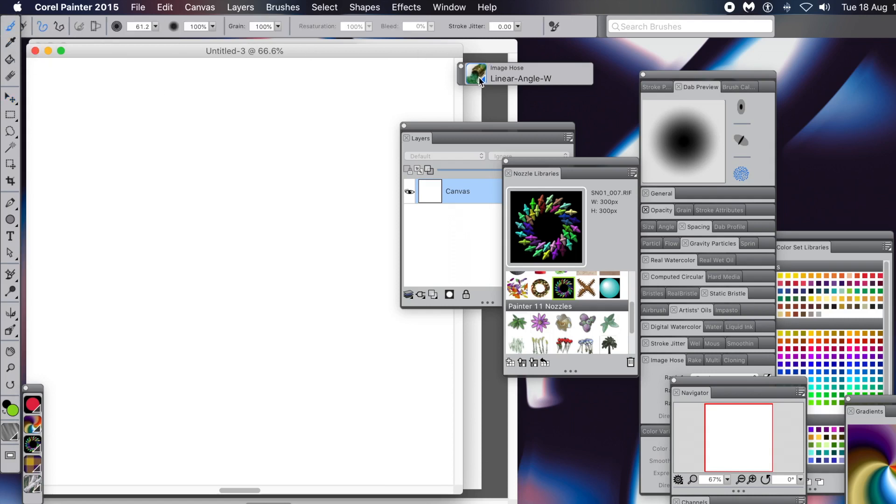
left_click(479, 78)
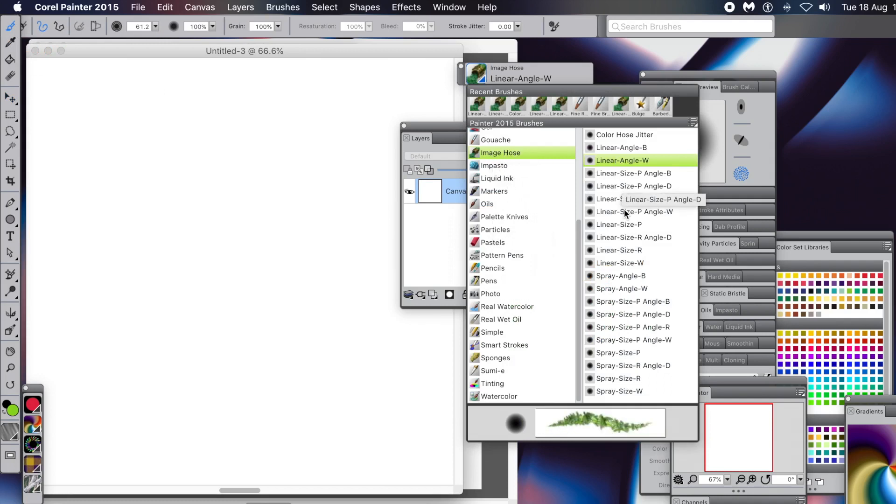
left_click(621, 225)
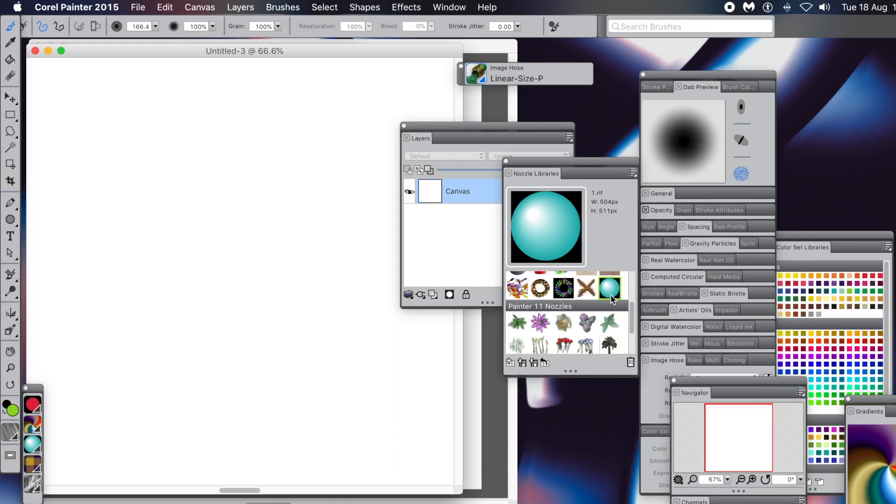
Paint a long trial stroke of large overlapping spheres across the blank canvas, then undo it
mouse_move(115, 133)
left_mouse_down()
mouse_move(124, 152)
mouse_move(225, 188)
mouse_move(283, 232)
mouse_move(294, 294)
mouse_move(254, 282)
mouse_move(212, 294)
mouse_move(183, 341)
mouse_move(144, 314)
mouse_move(196, 280)
mouse_move(219, 308)
mouse_move(279, 332)
mouse_move(322, 366)
mouse_move(327, 394)
mouse_move(278, 376)
mouse_move(212, 400)
mouse_move(172, 340)
mouse_move(201, 119)
left_mouse_up()
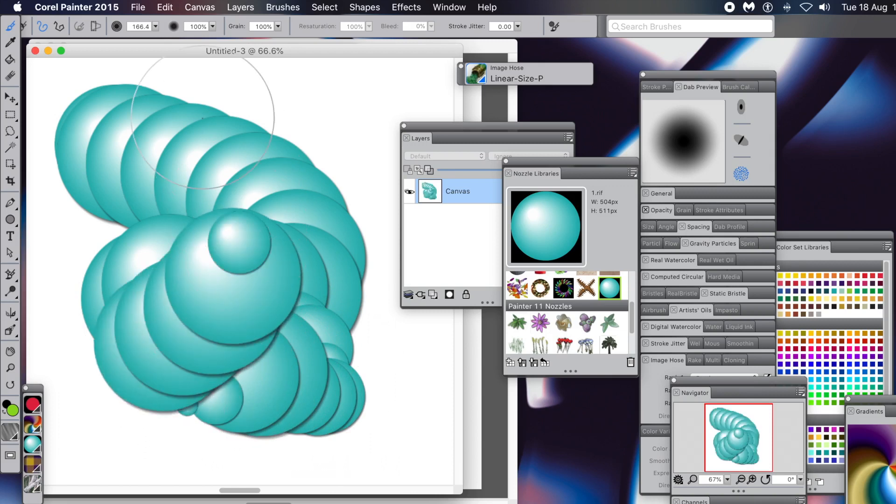
key("super+z")
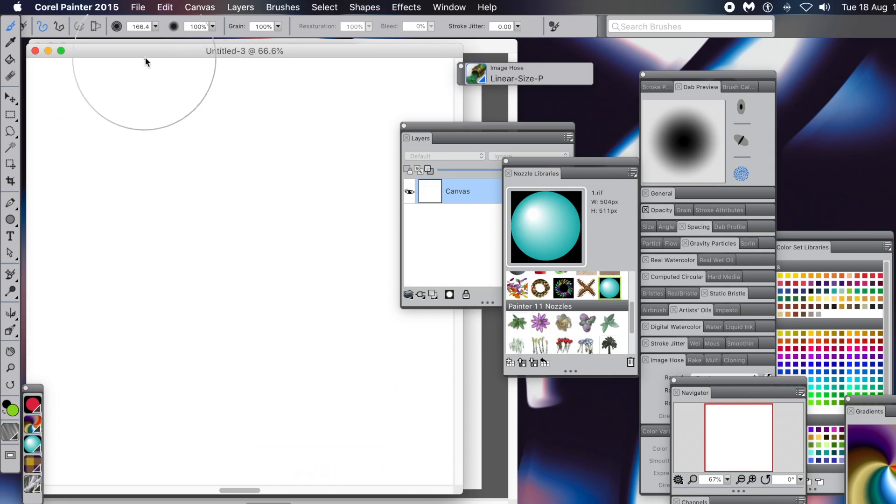
Reduce the Image Hose brush size to 44.4
left_click(156, 26)
left_click_drag(158, 35, 164, 35)
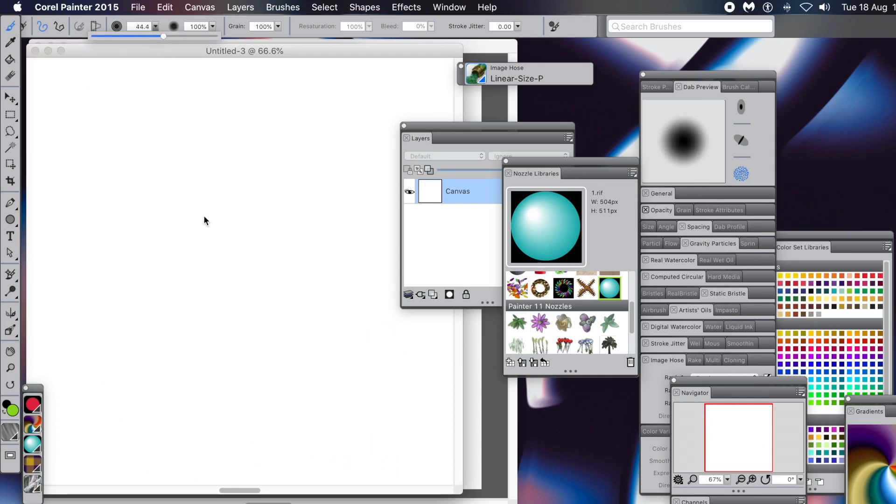
right_click(163, 134)
left_click(151, 146)
Try two strokes of small spheres across the upper part of the canvas, undoing each one
mouse_move(142, 133)
left_mouse_down()
mouse_move(148, 150)
mouse_move(201, 186)
mouse_move(269, 208)
left_mouse_up()
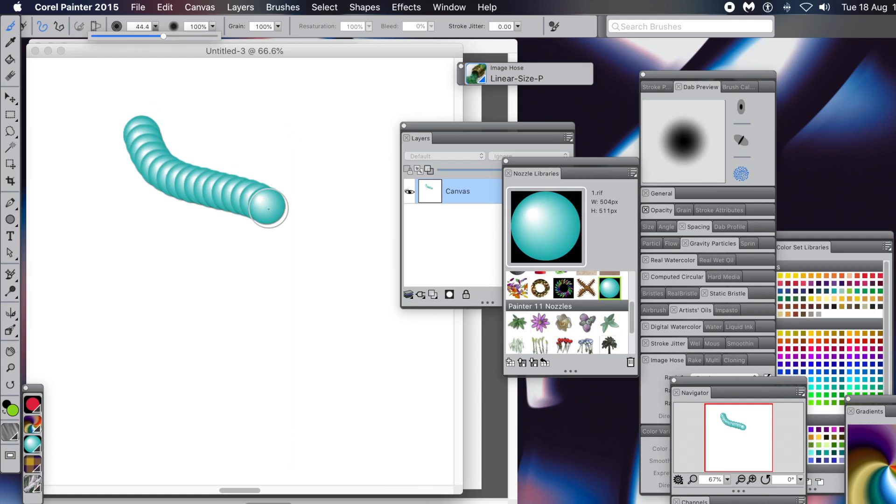
key("super+z")
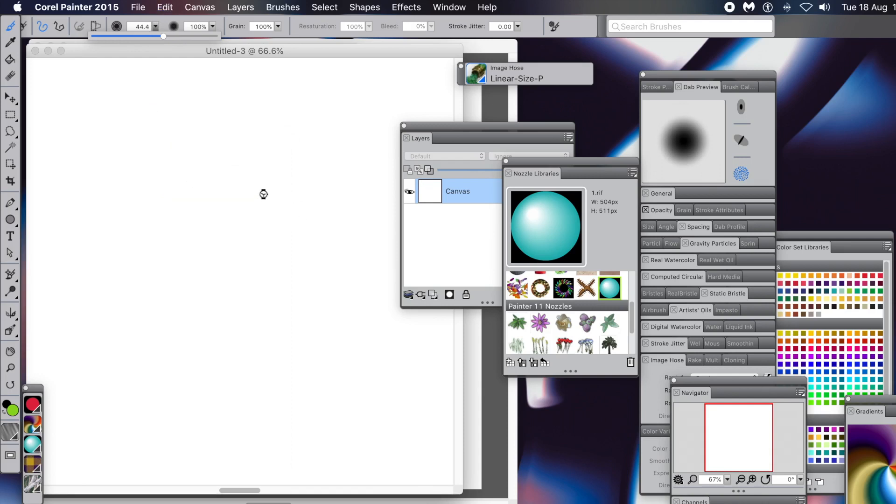
mouse_move(153, 105)
left_mouse_down()
mouse_move(280, 176)
mouse_move(388, 298)
mouse_move(183, 357)
mouse_move(264, 266)
mouse_move(264, 336)
mouse_move(265, 304)
mouse_move(238, 308)
mouse_move(200, 233)
mouse_move(180, 322)
mouse_move(105, 379)
mouse_move(213, 301)
mouse_move(138, 234)
mouse_move(176, 205)
mouse_move(290, 261)
mouse_move(238, 266)
mouse_move(281, 276)
mouse_move(305, 113)
mouse_move(312, 275)
mouse_move(210, 299)
mouse_move(294, 410)
mouse_move(362, 445)
mouse_move(432, 425)
mouse_move(393, 452)
mouse_move(158, 430)
mouse_move(75, 315)
mouse_move(61, 355)
mouse_move(132, 216)
mouse_move(144, 124)
mouse_move(134, 222)
mouse_move(105, 299)
mouse_move(299, 200)
mouse_move(321, 100)
mouse_move(292, 88)
mouse_move(318, 82)
left_mouse_up()
key("super+z")
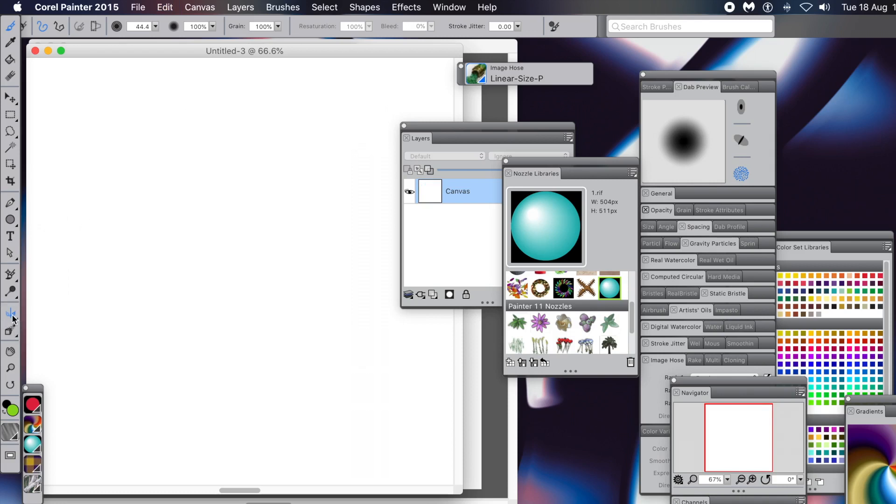
Turn on Kaleidoscope symmetry painting for the blank canvas and set the number of symmetry planes to 11
left_click(13, 319)
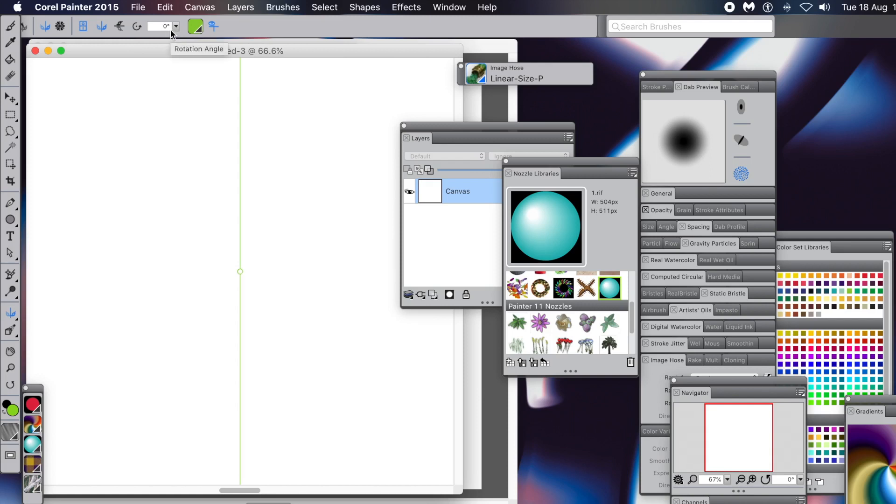
left_click(60, 26)
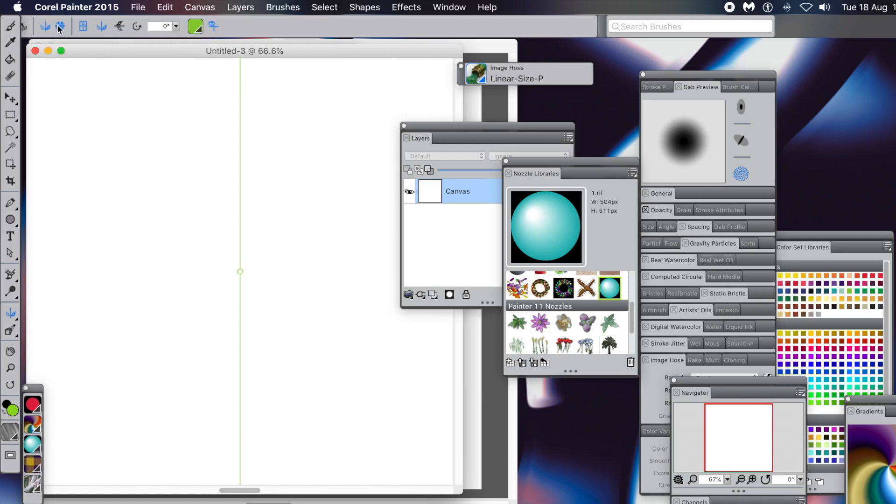
left_click(59, 27)
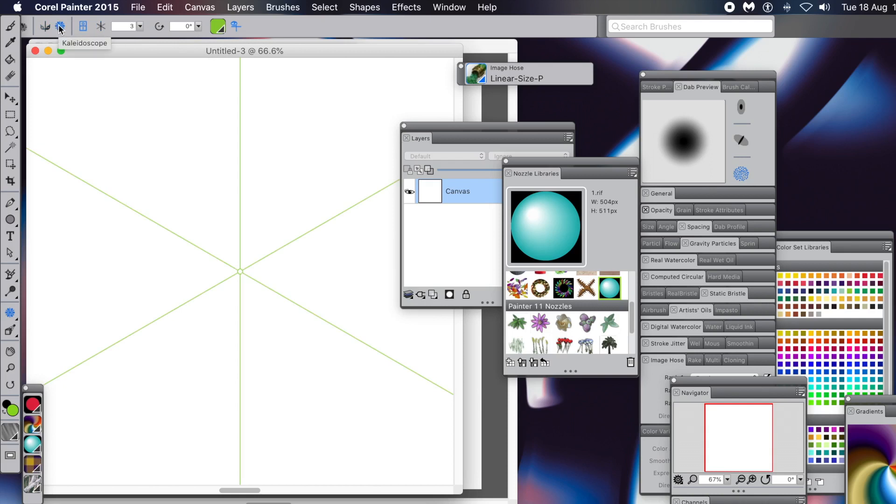
left_click(140, 26)
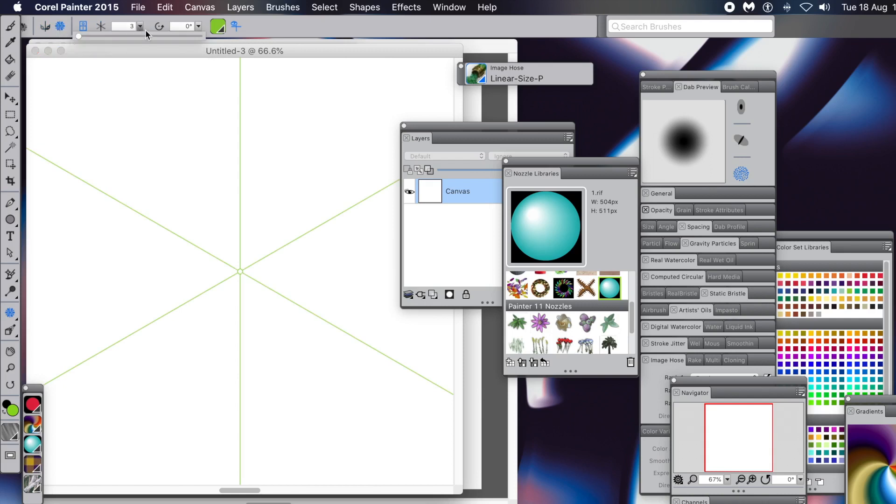
left_click_drag(105, 38, 190, 37)
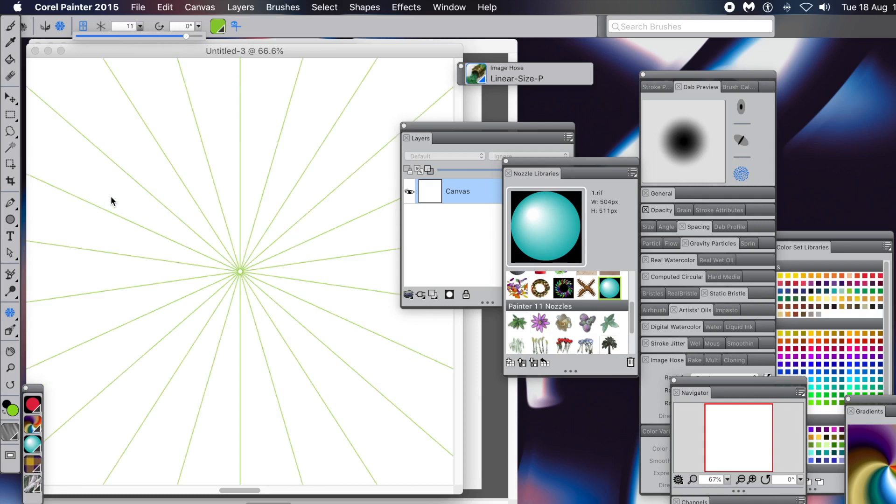
left_click(193, 240)
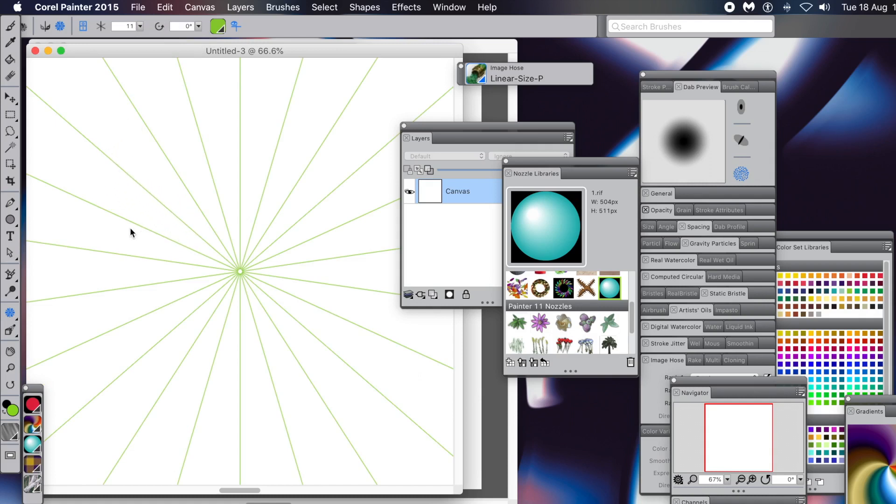
Paint overlapping, winding kaleidoscope strokes with the teal sphere nozzle brush until they cover nearly the whole canvas
left_click(14, 30)
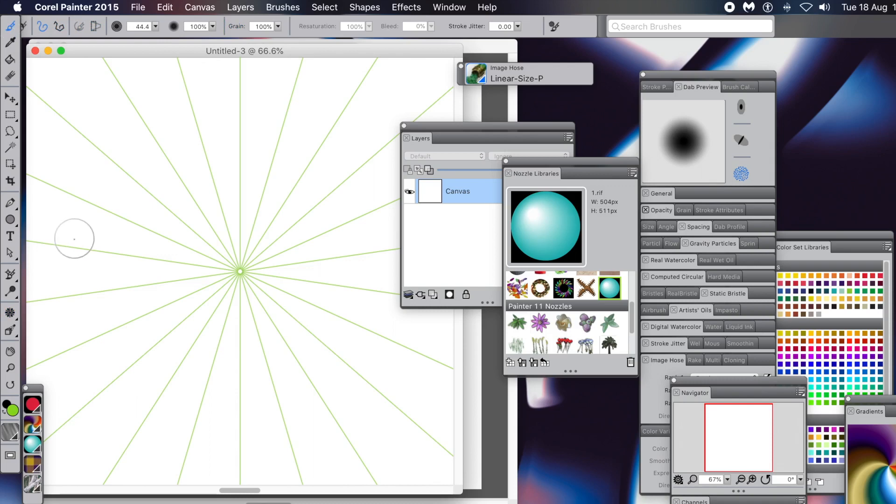
mouse_move(194, 243)
left_mouse_down()
mouse_move(80, 182)
mouse_move(112, 139)
mouse_move(132, 160)
mouse_move(140, 195)
mouse_move(180, 220)
mouse_move(197, 261)
mouse_move(229, 280)
mouse_move(238, 252)
mouse_move(219, 182)
mouse_move(294, 134)
mouse_move(308, 154)
mouse_move(346, 88)
mouse_move(455, 85)
mouse_move(287, 135)
mouse_move(234, 275)
mouse_move(177, 191)
mouse_move(159, 123)
mouse_move(235, 215)
mouse_move(238, 262)
mouse_move(226, 221)
mouse_move(241, 262)
mouse_move(257, 271)
mouse_move(231, 254)
mouse_move(205, 147)
mouse_move(157, 140)
mouse_move(210, 196)
mouse_move(235, 261)
mouse_move(174, 294)
left_mouse_up()
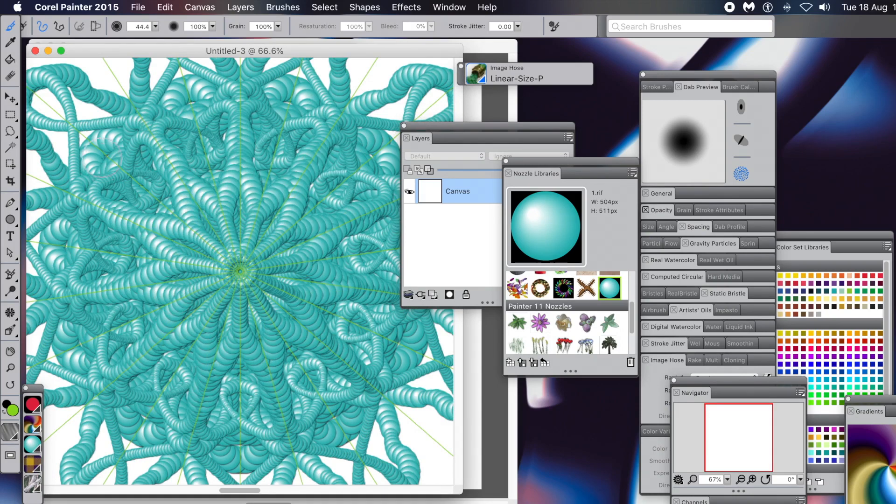
mouse_move(86, 98)
left_mouse_down()
mouse_move(96, 114)
mouse_move(166, 140)
mouse_move(256, 322)
left_mouse_up()
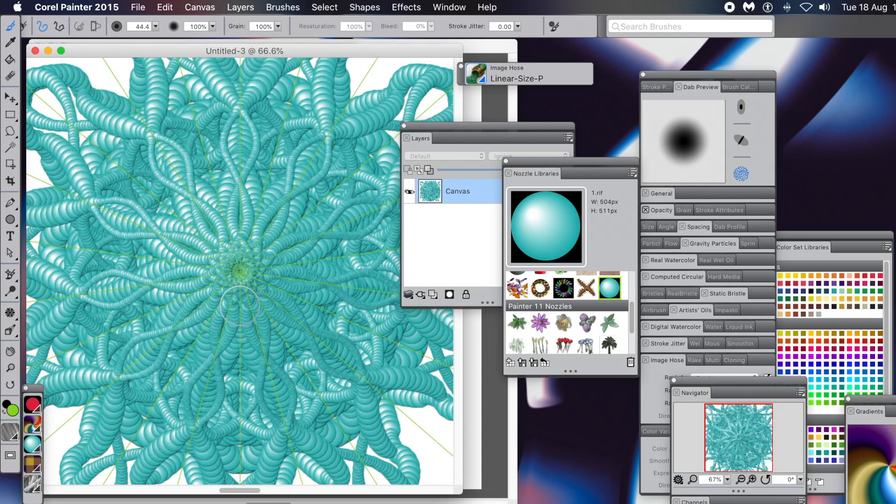
mouse_move(210, 87)
left_mouse_down()
mouse_move(239, 143)
mouse_move(246, 346)
left_mouse_up()
mouse_move(205, 154)
left_mouse_down()
mouse_move(222, 126)
mouse_move(406, 59)
left_mouse_up()
mouse_move(281, 154)
left_mouse_down()
mouse_move(237, 252)
mouse_move(211, 241)
mouse_move(221, 270)
mouse_move(296, 302)
left_mouse_up()
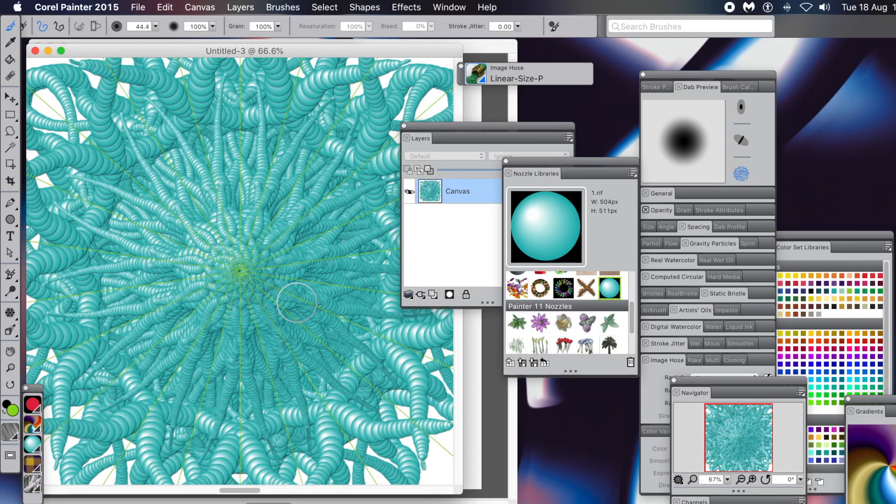